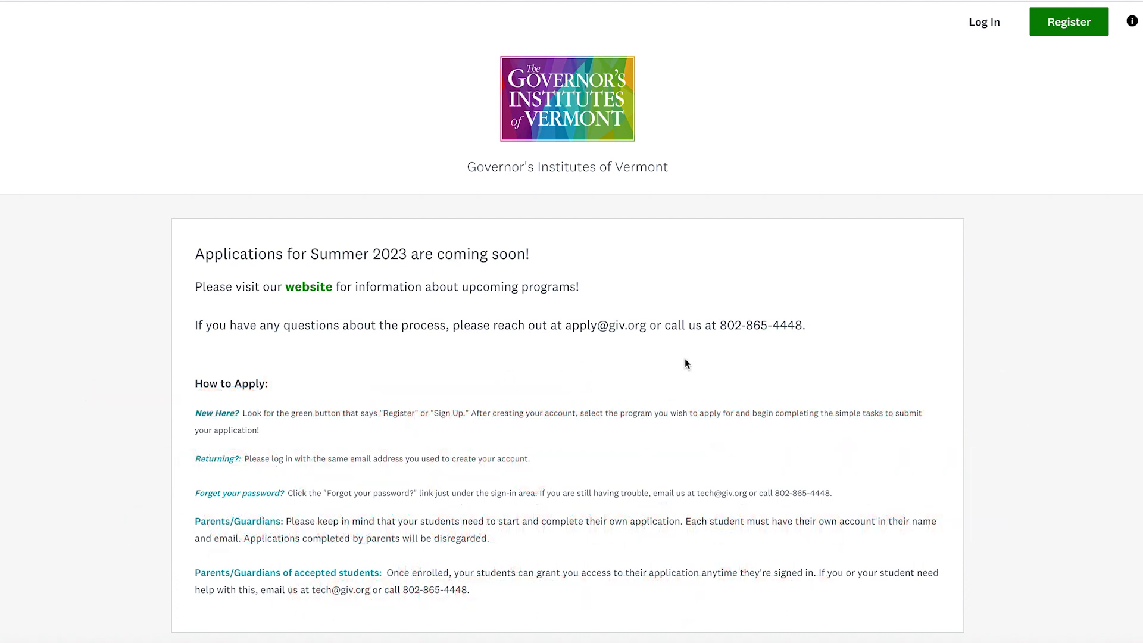
- Register a new applicant account with the student's first and last name, email and a confirmed password
left_click(1059, 30)
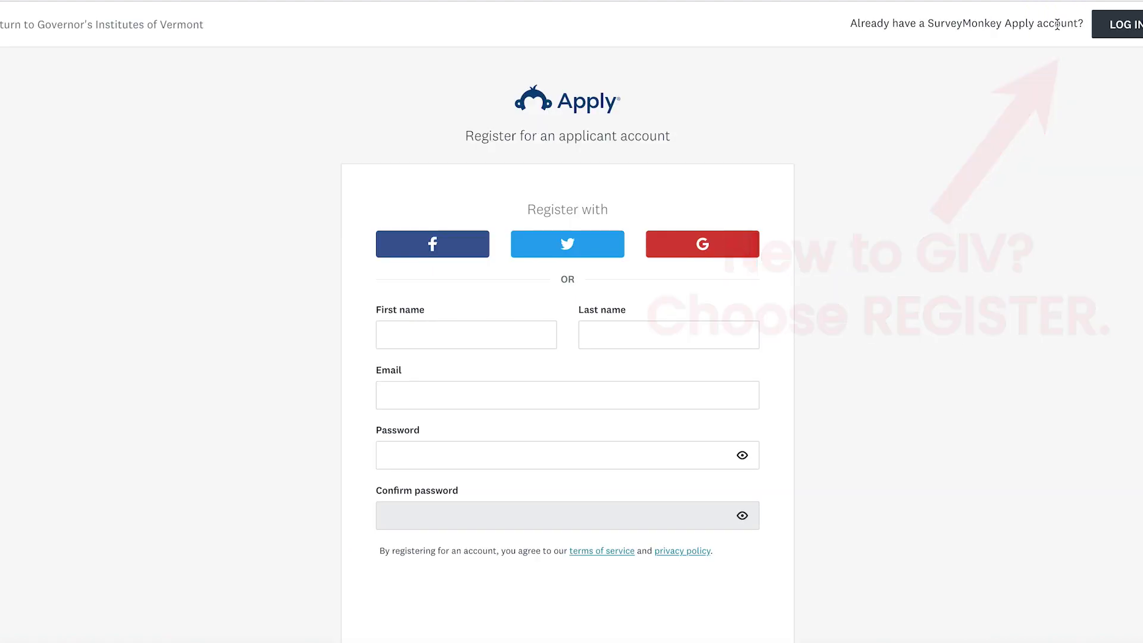
left_click(466, 334)
key("Tab")
key("Tab")
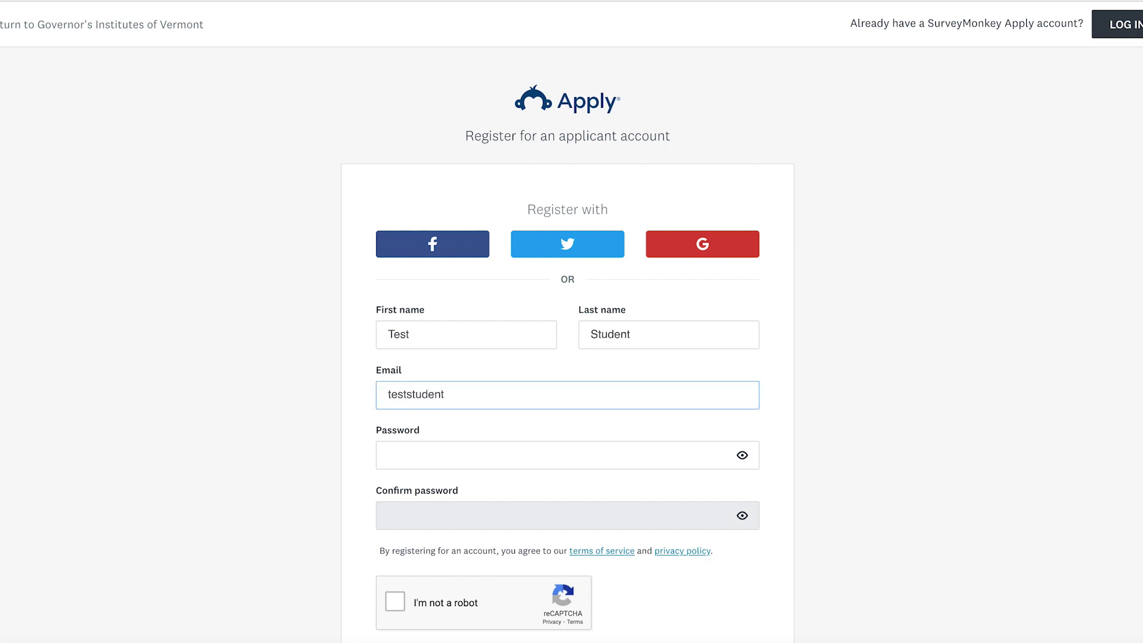
key("Tab")
key("Tab")
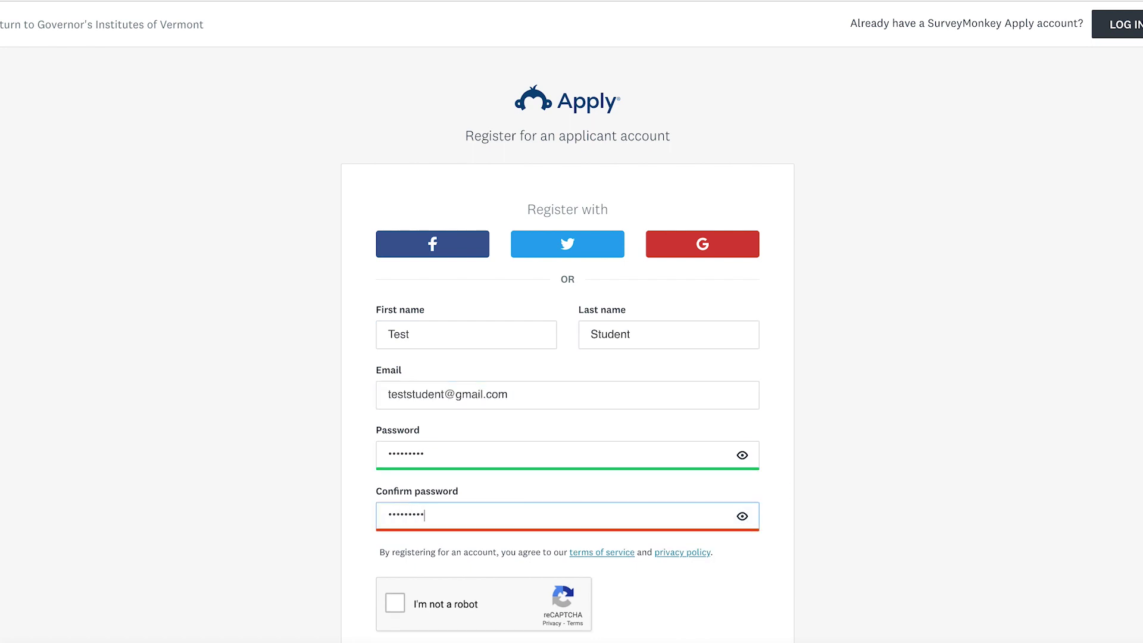
scroll(567, 357, "down", 2)
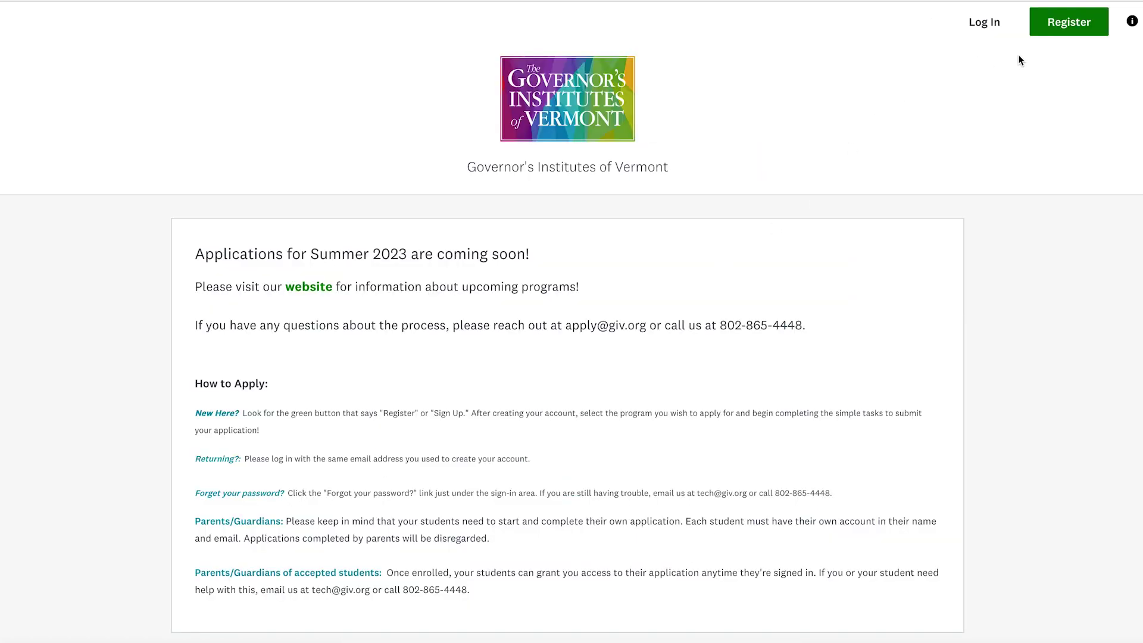
- Sign in with the existing account's email and password
left_click(983, 24)
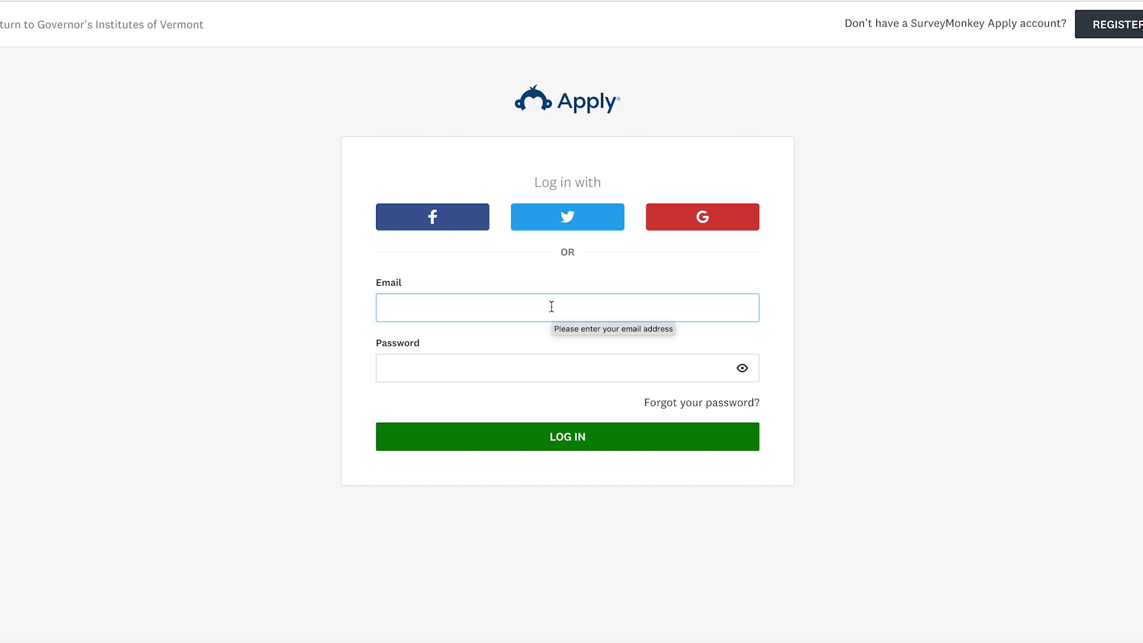
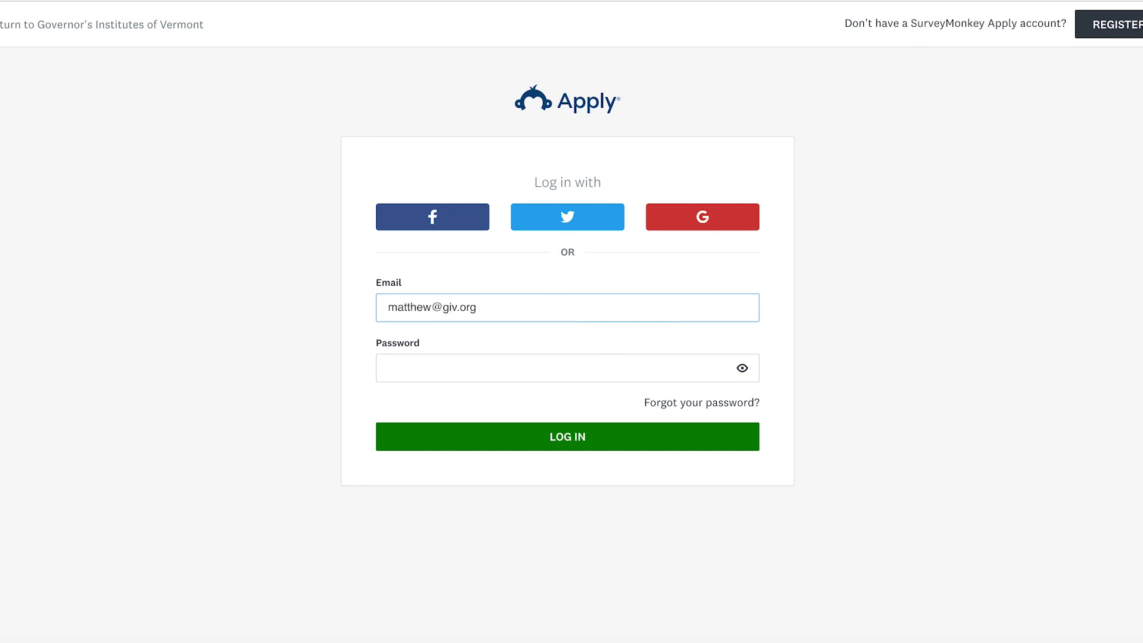
key("Tab")
type("•••••••••")
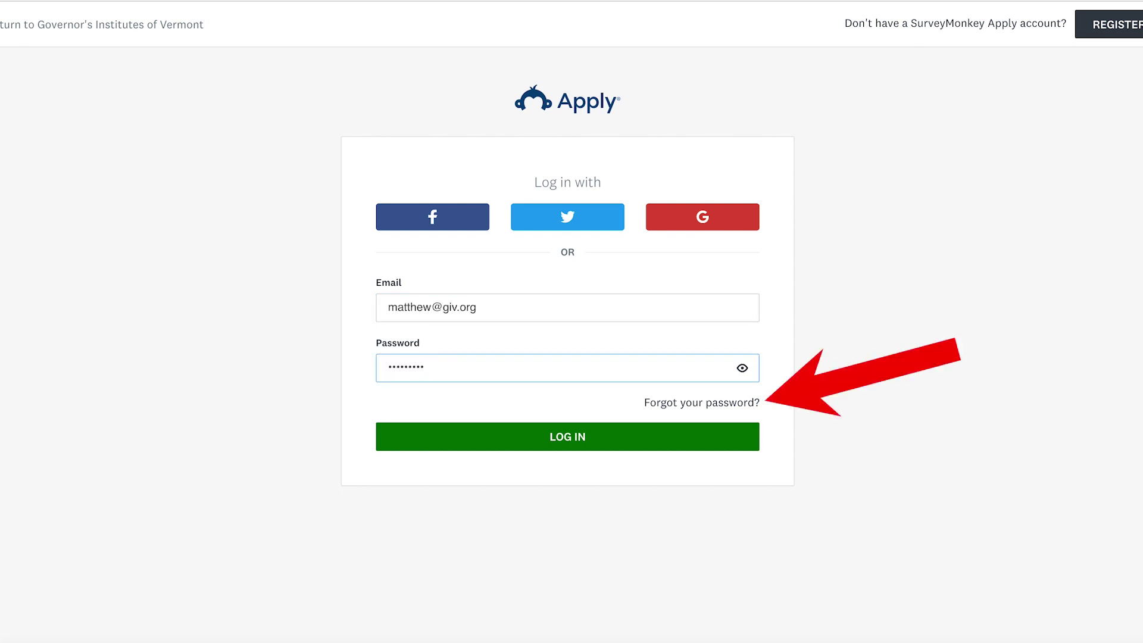
key("Return")
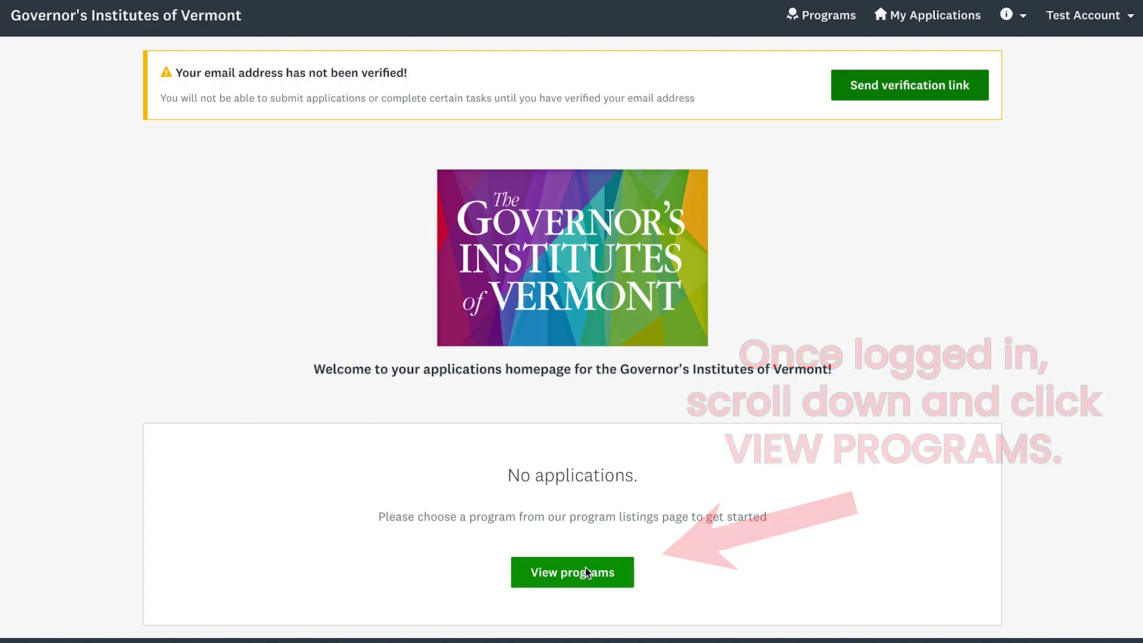
- From the program list, start a new 2023 GIV Summer Institutes application
left_click(586, 570)
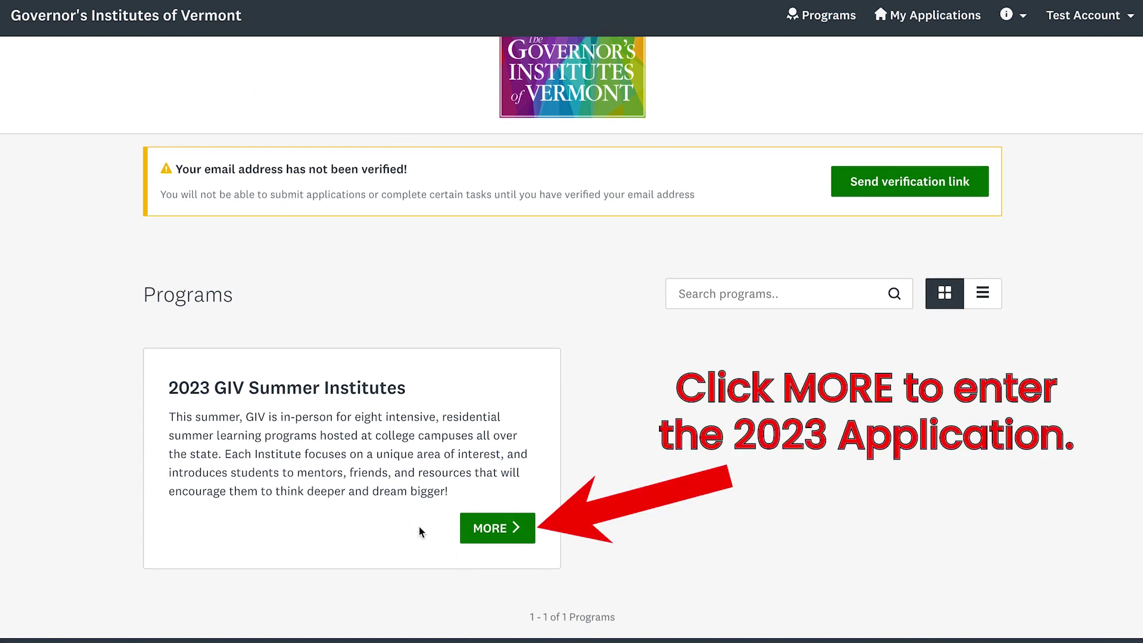
left_click(483, 527)
scroll(882, 273, "down", 1)
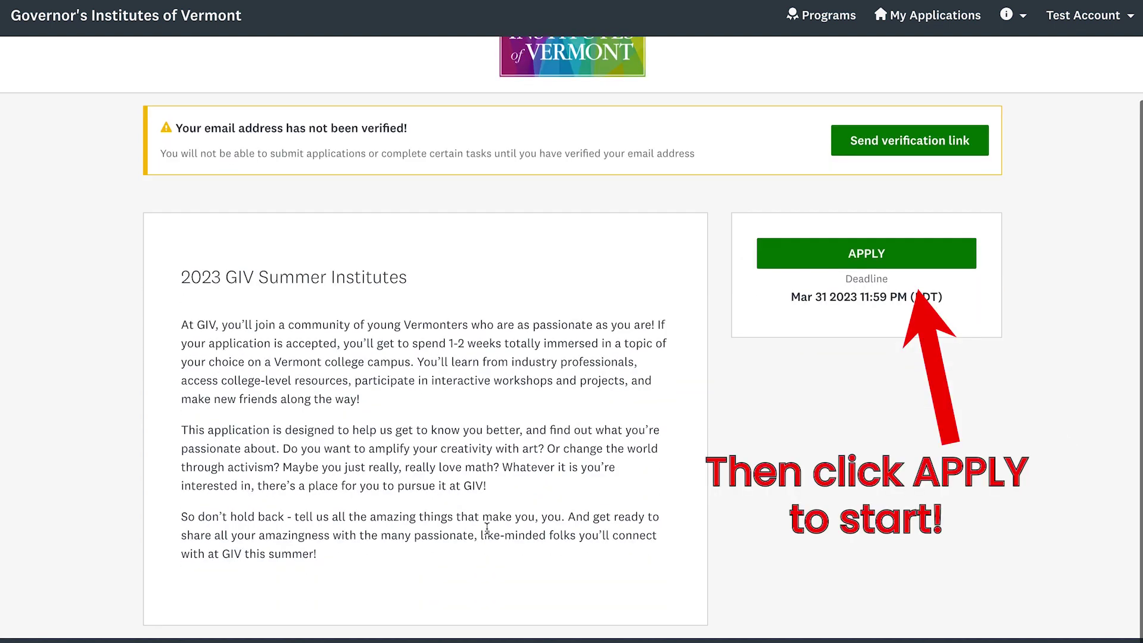
left_click(885, 265)
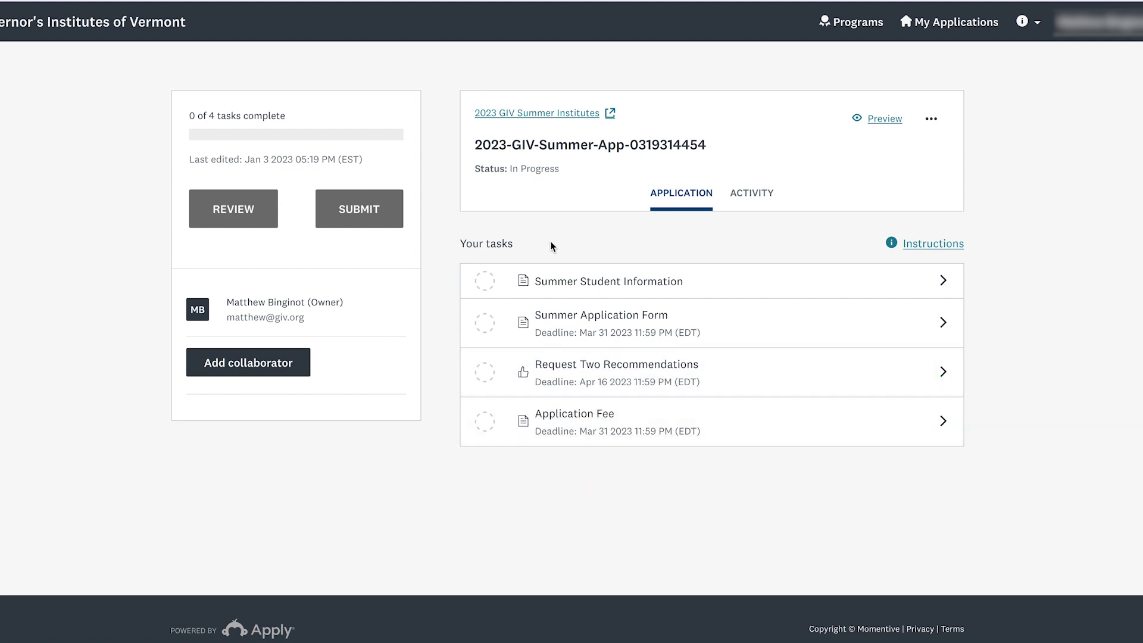
- In Summer Student Information, enter the student's legal name, middle initial, last name and birth date 01/01/2005
left_click(586, 284)
scroll(605, 301, "down", 1)
left_click(654, 297)
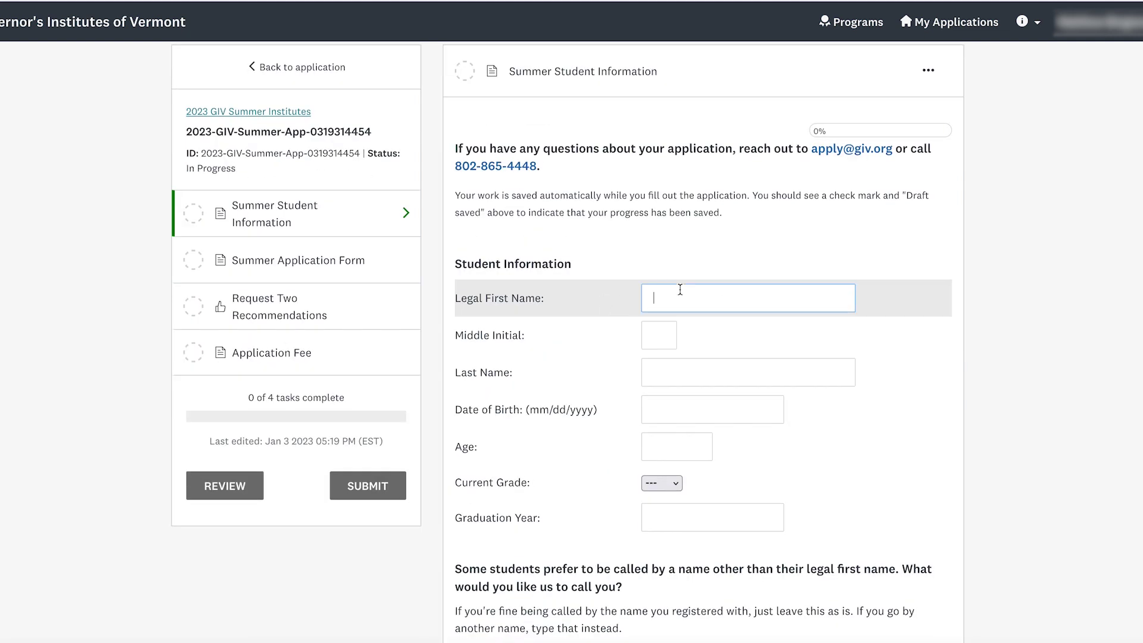
scroll(659, 569, "up", 1)
type("Test")
key("Tab")
type("S")
key("Tab")
type("Student")
- Enter age 17, current grade 11th and graduation year 2024
key("Tab")
type("01/01/2005")
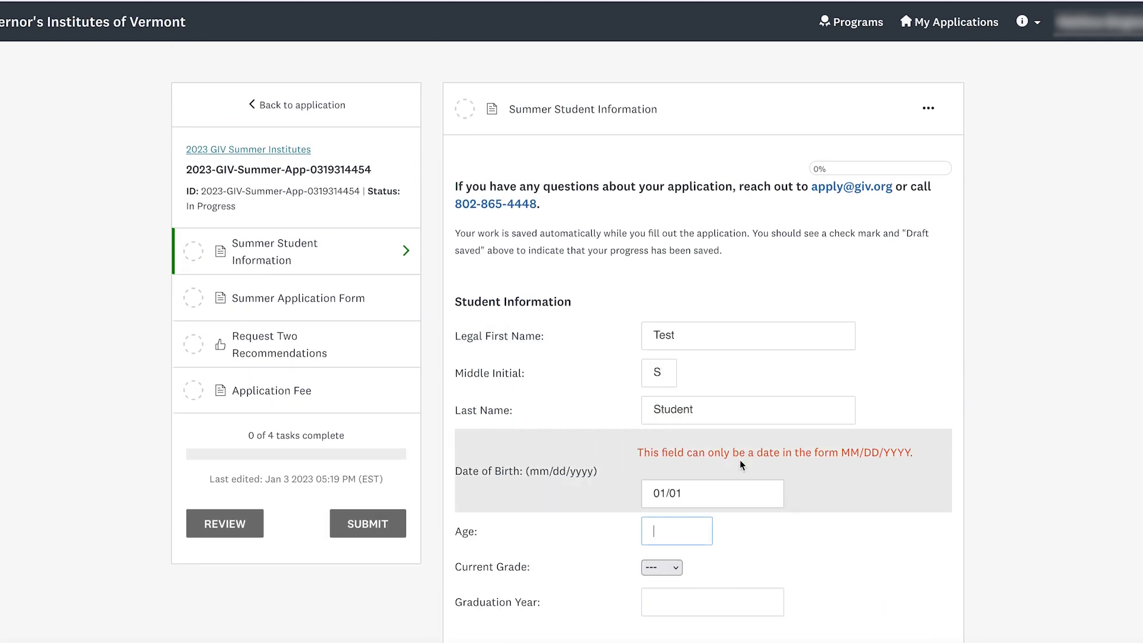
key("Tab")
type("17")
key("Tab")
key("space")
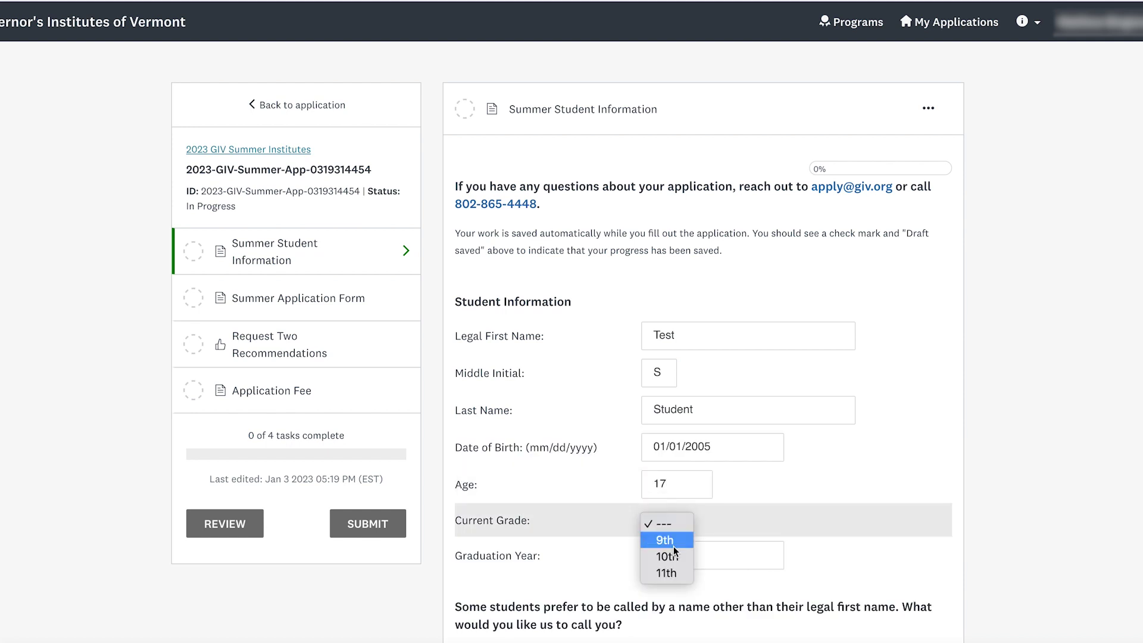
key("Down")
key("Down")
key("Return")
key("Tab")
type("2024")
left_click(992, 573)
scroll(992, 573, "down", 7)
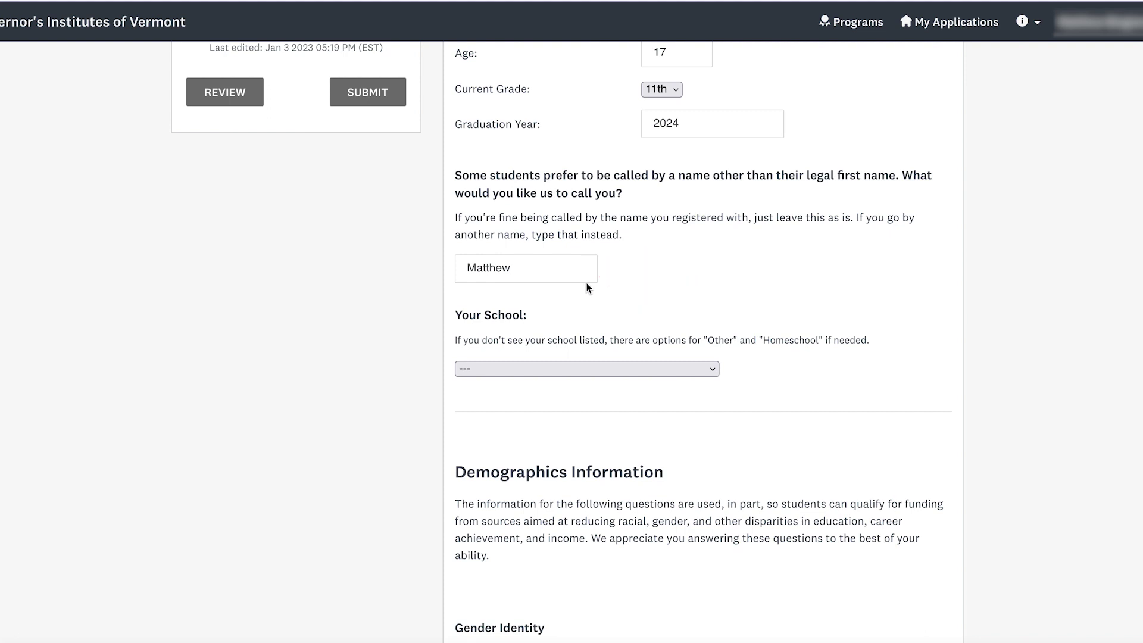
scroll(585, 289, "down", 1)
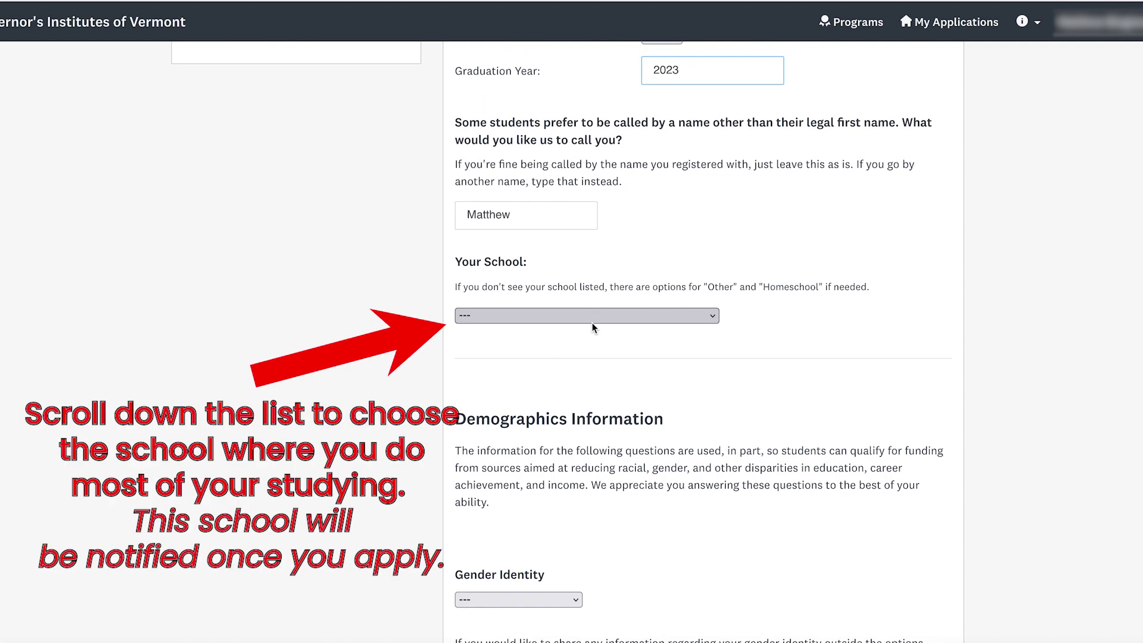
- Choose Center For Technology, Essex as the school and enter 'Other School HERE!' as the school name
left_click(599, 320)
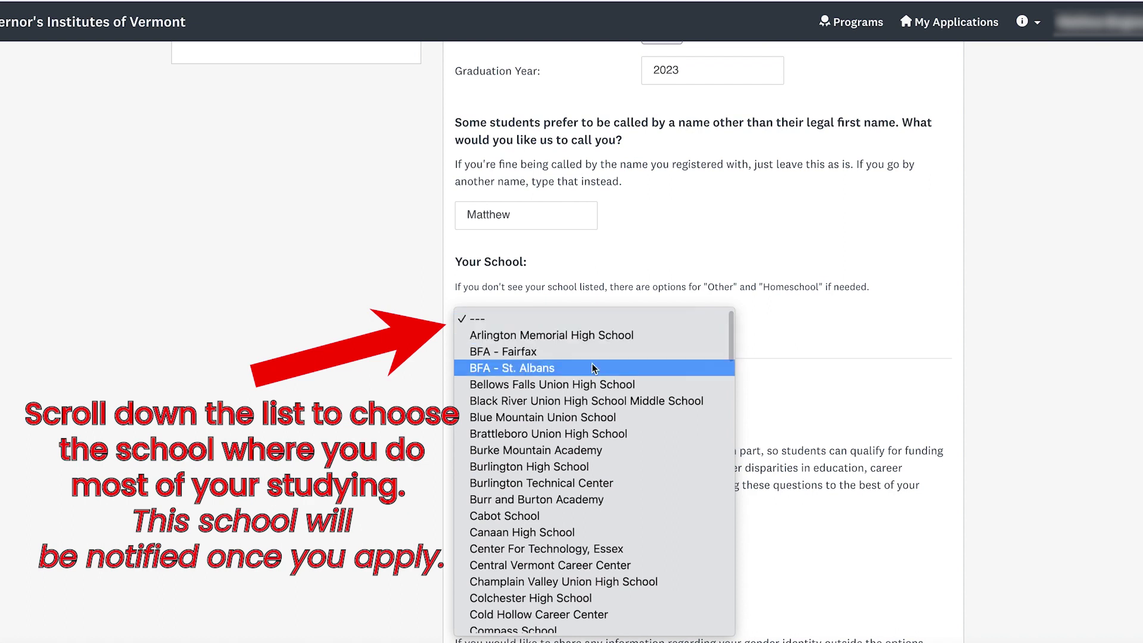
scroll(605, 437, "down", 10)
scroll(606, 444, "down", 1)
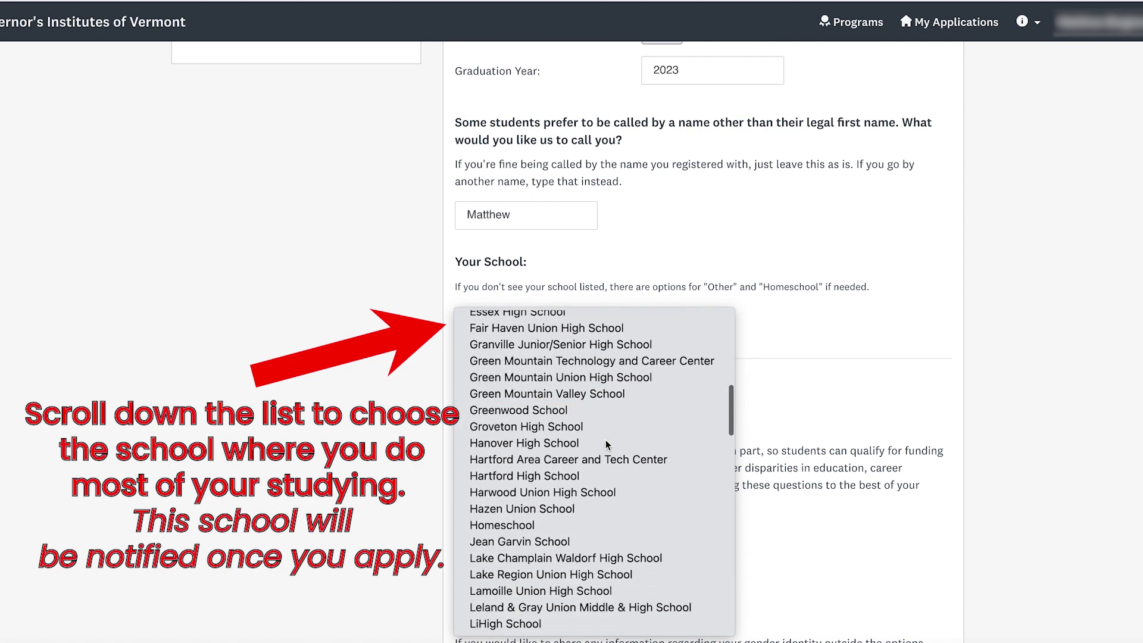
scroll(605, 443, "down", 7)
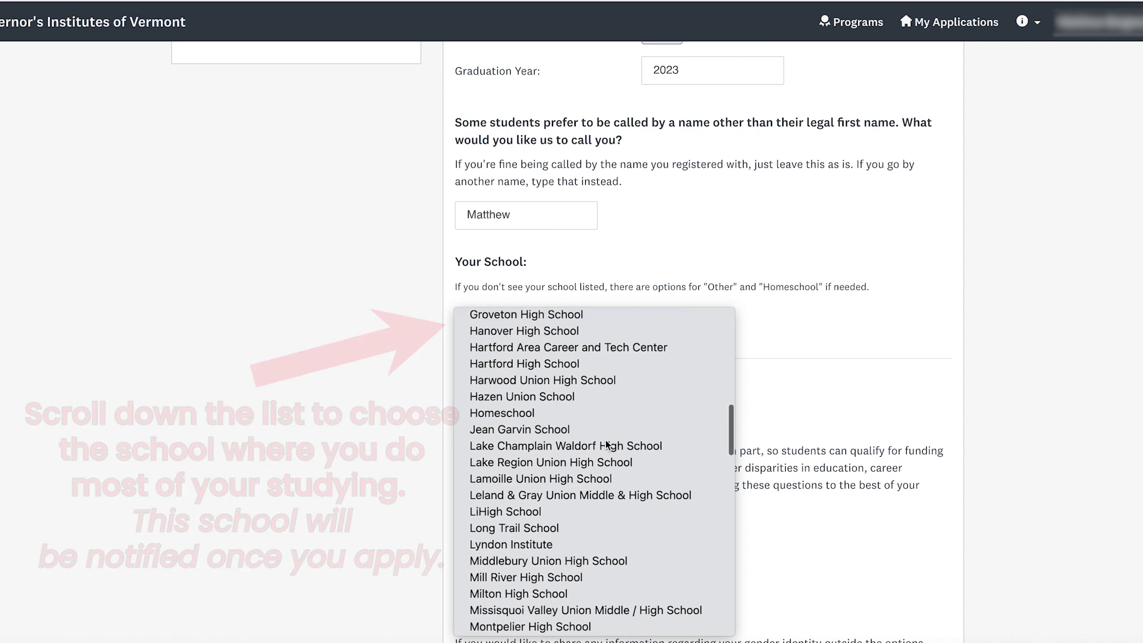
scroll(625, 476, "up", 18)
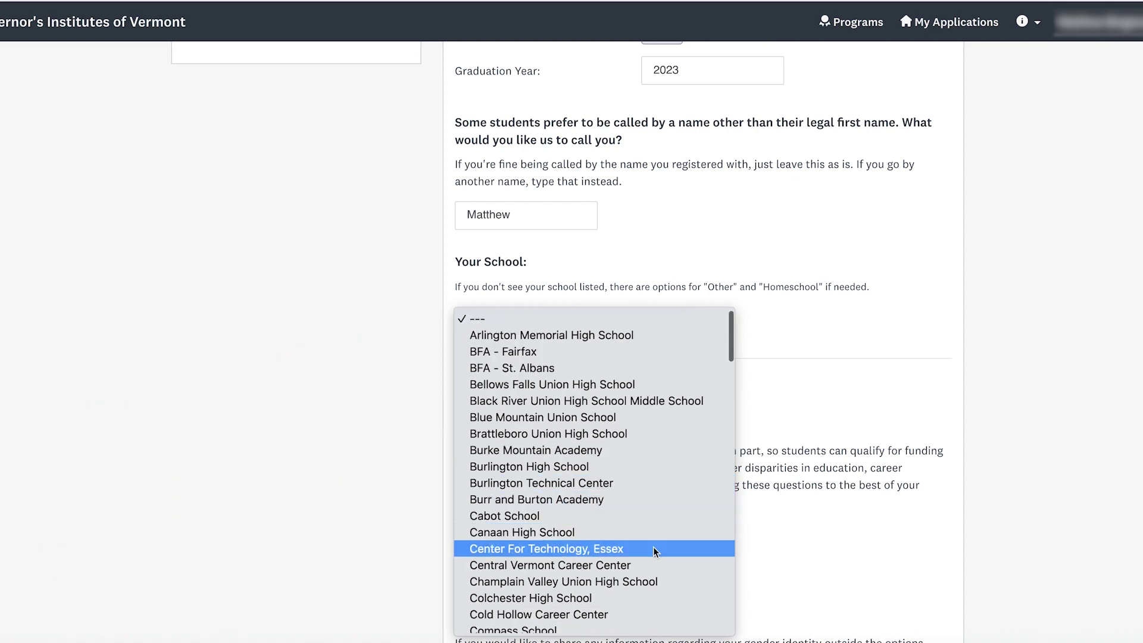
left_click(652, 547)
left_click(544, 474)
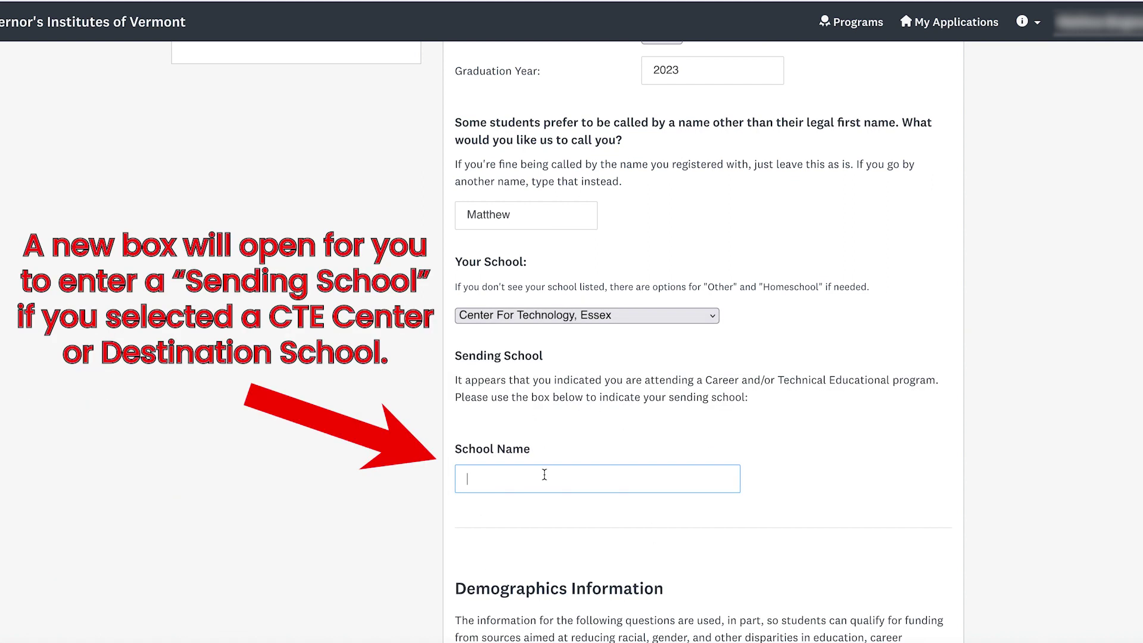
type("Other School HERE!")
- Change the school to Other and select the school name text
left_click(631, 318)
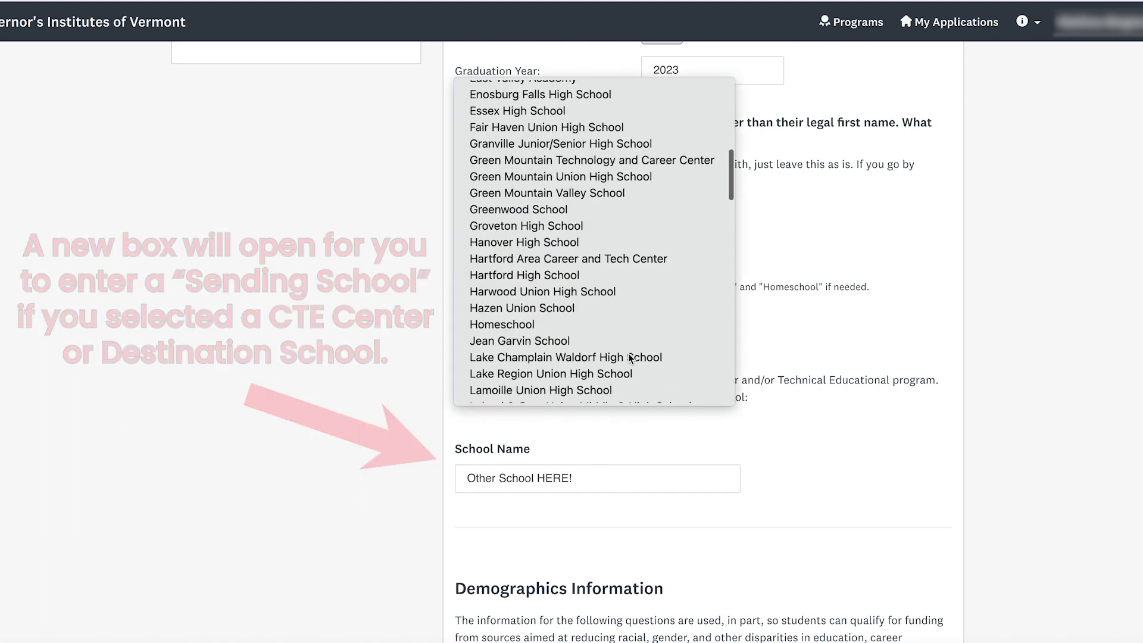
scroll(628, 354, "down", 6)
scroll(629, 358, "down", 2)
scroll(628, 352, "up", 1)
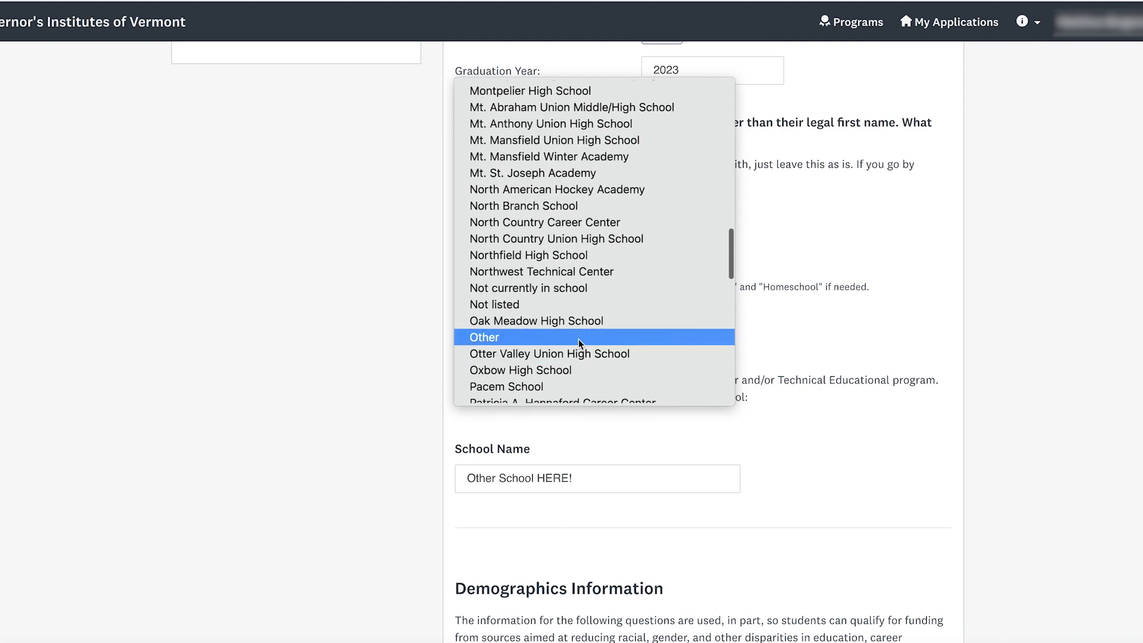
left_click(577, 338)
triple_click(591, 379)
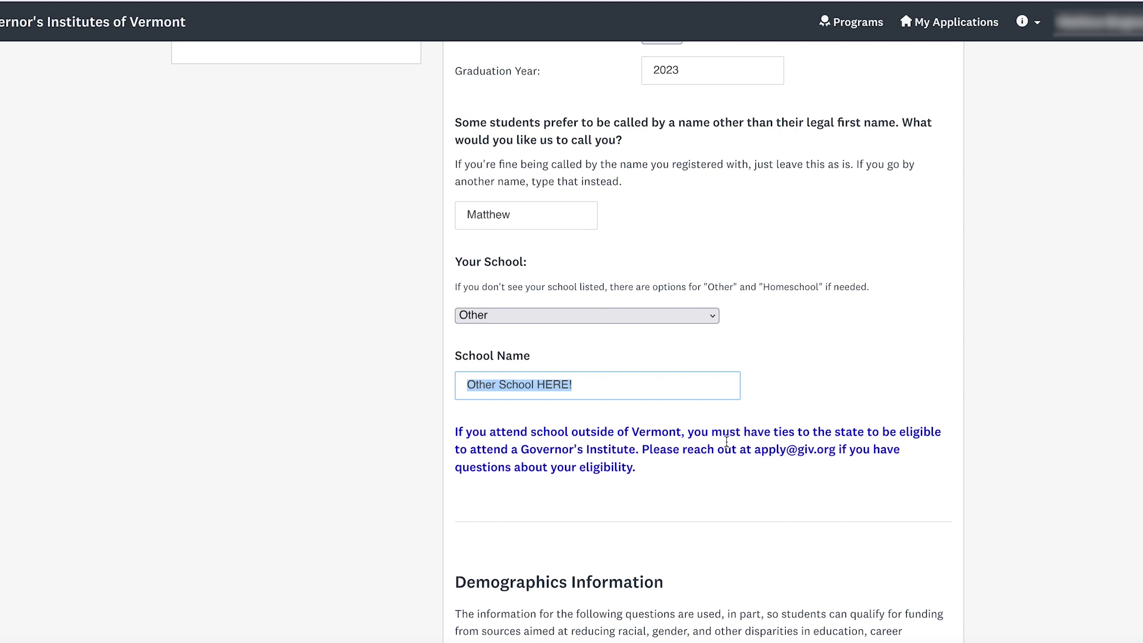
- Set gender identity to Non-Binary and preferred pronoun to They
scroll(726, 442, "down", 8)
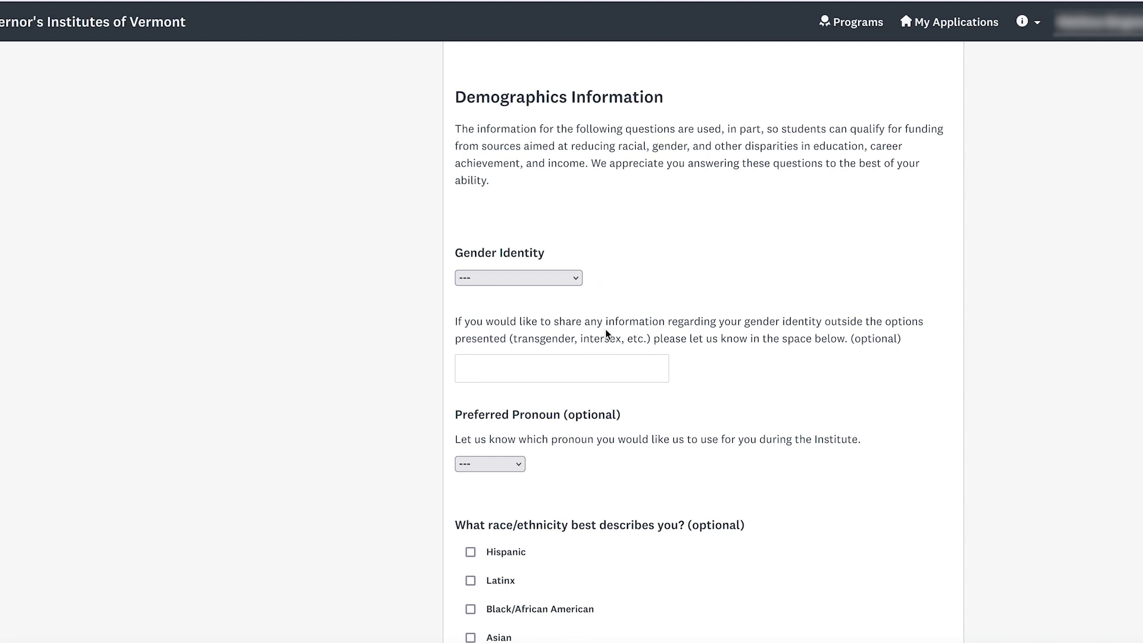
scroll(743, 306, "down", 1)
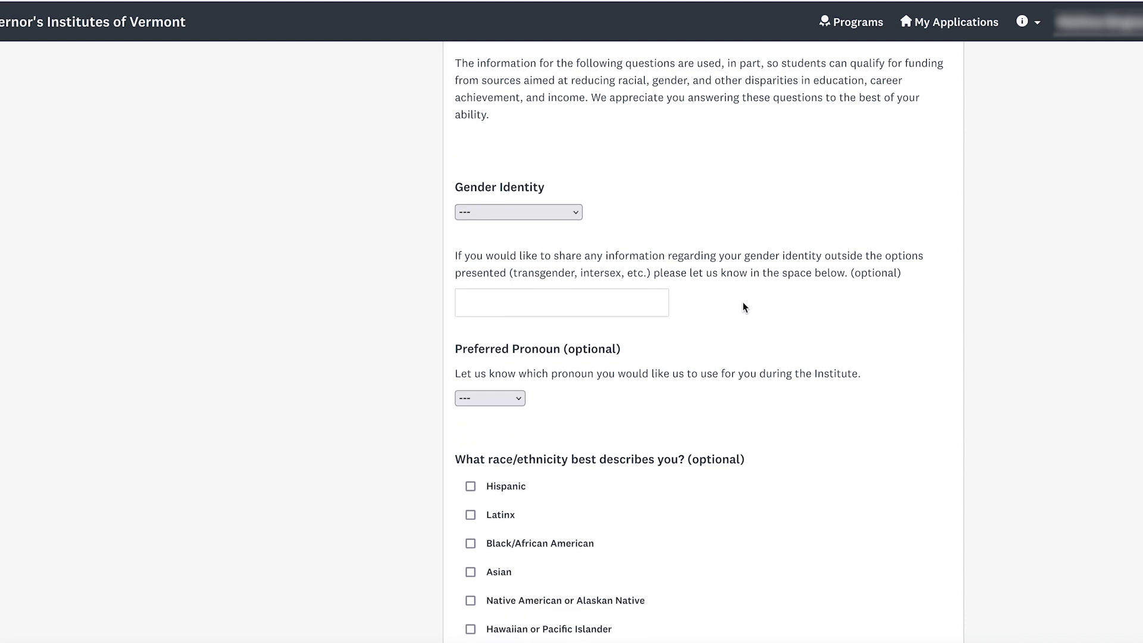
scroll(723, 316, "down", 1)
left_click(494, 157)
left_click(553, 245)
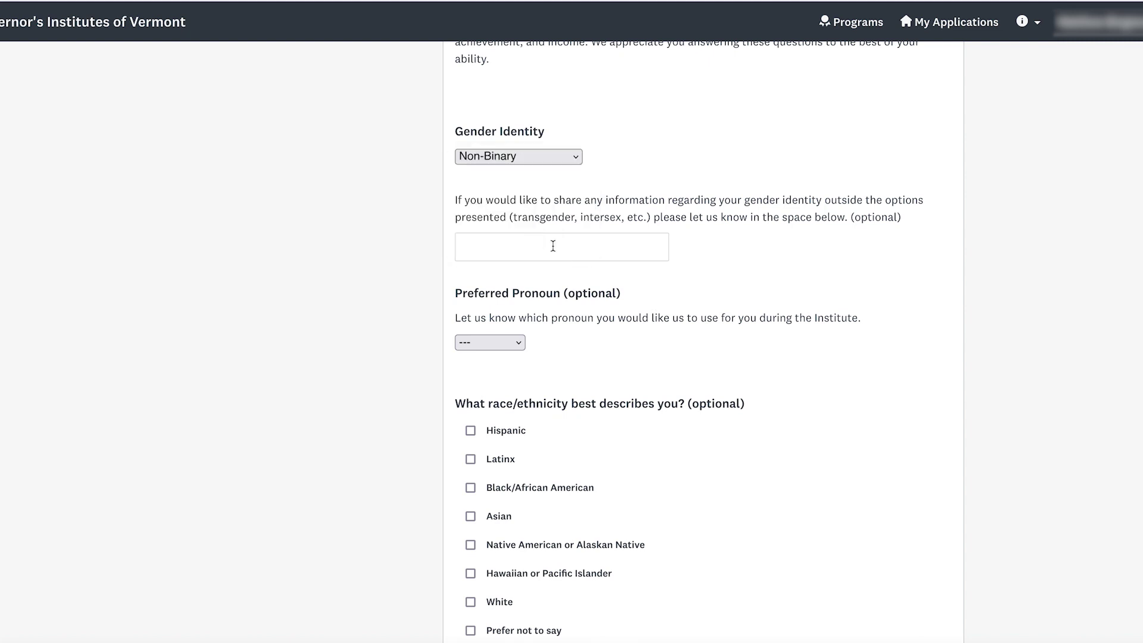
left_click(490, 343)
left_click(484, 390)
- Continue past the rest of the form to the next page
scroll(543, 464, "down", 2)
scroll(580, 342, "down", 1)
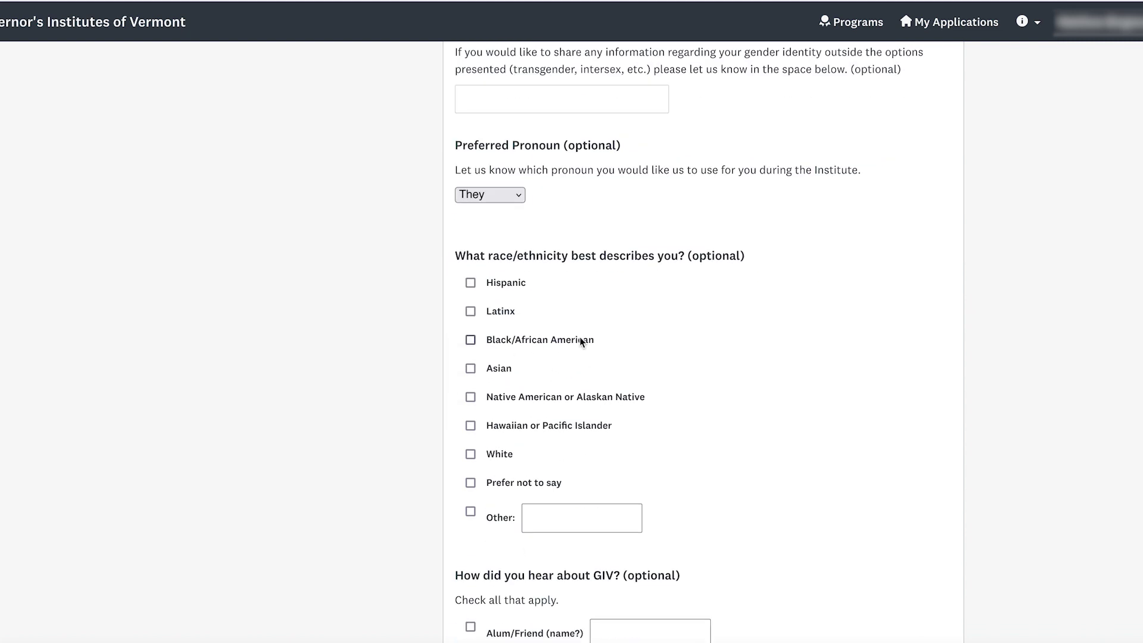
scroll(580, 341, "down", 6)
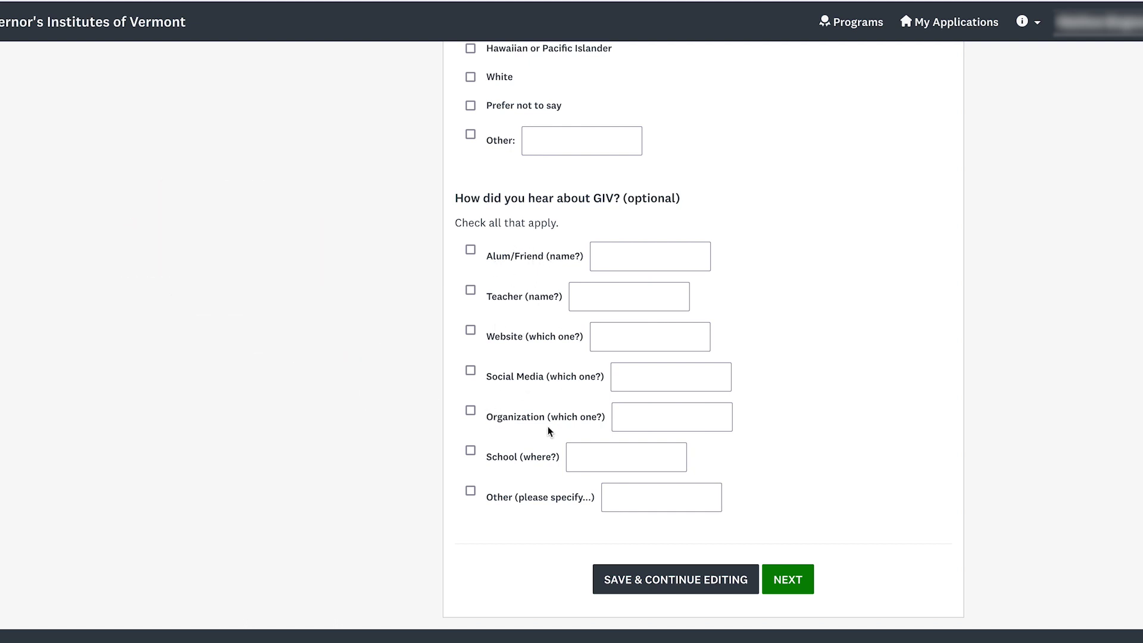
scroll(922, 453, "down", 1)
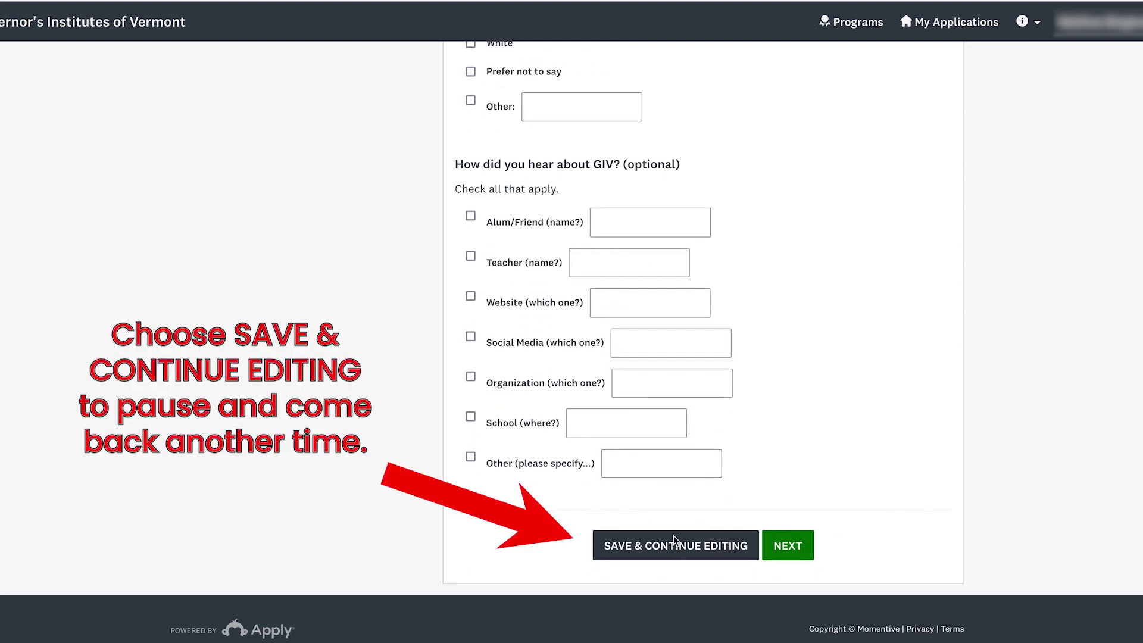
left_click(795, 549)
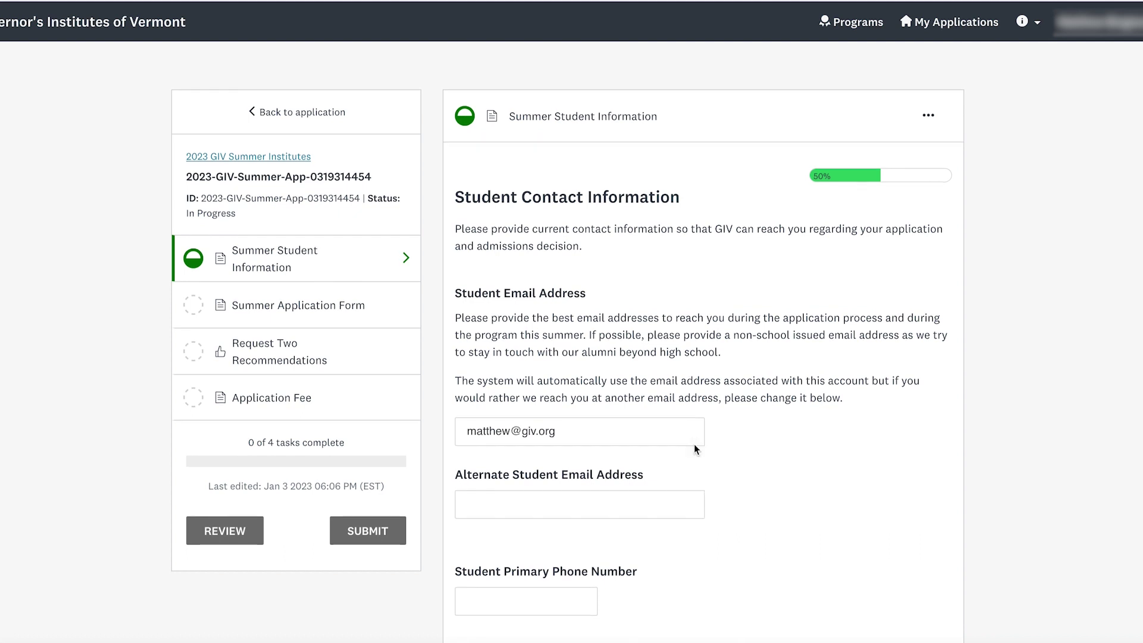
- Enter an alternate student email and mark the primary phone as Cell
scroll(694, 445, "down", 3)
scroll(694, 449, "up", 2)
scroll(694, 445, "down", 1)
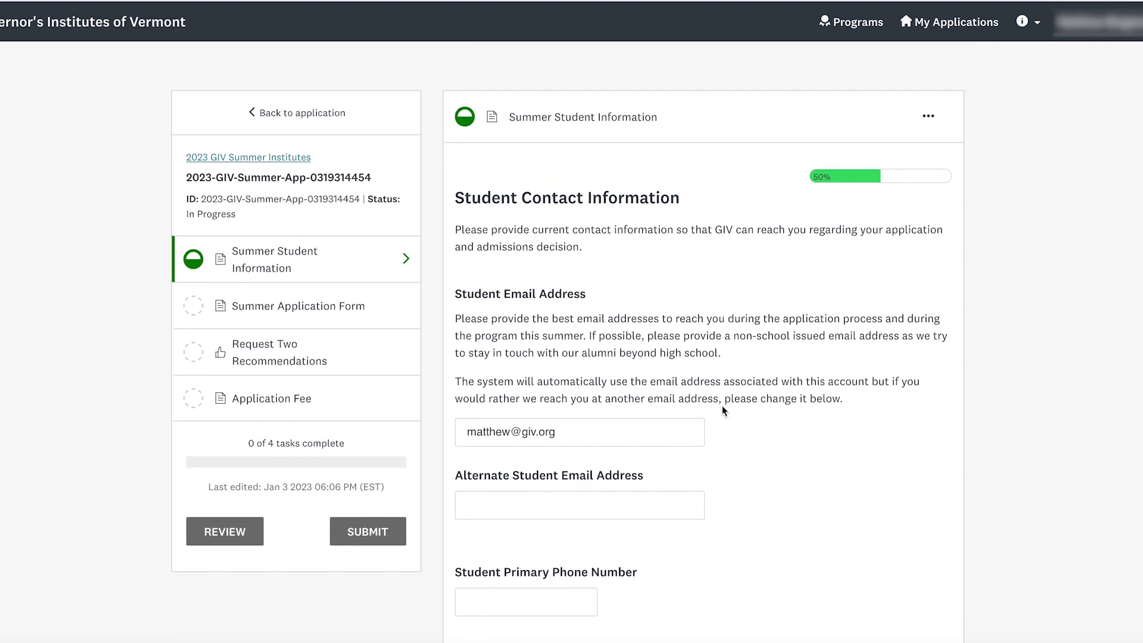
scroll(723, 410, "down", 2)
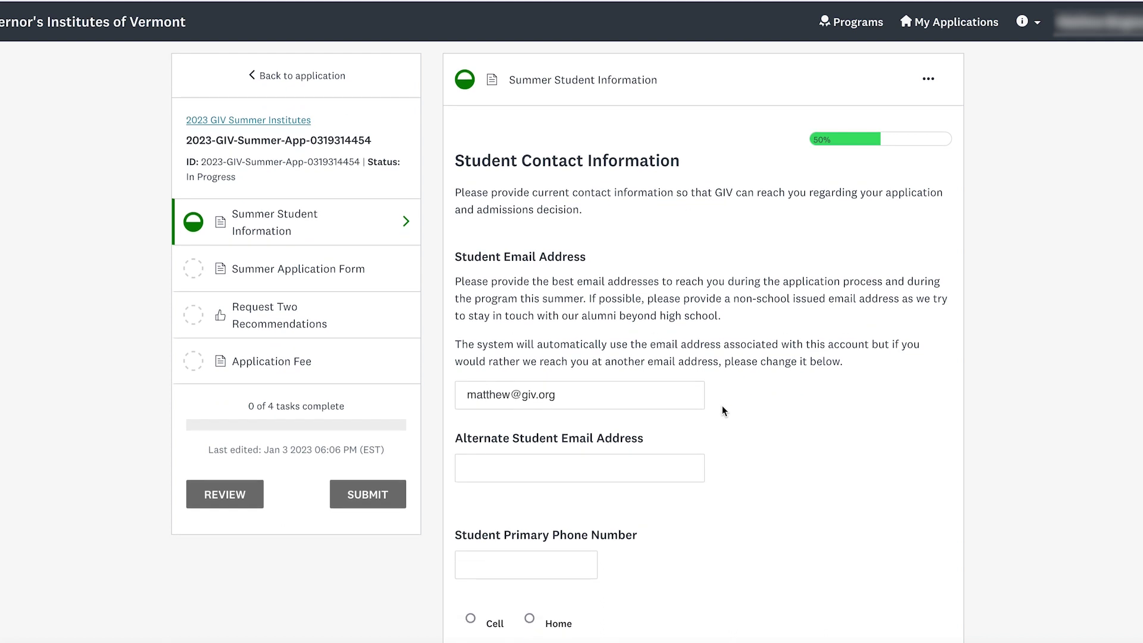
left_click(603, 388)
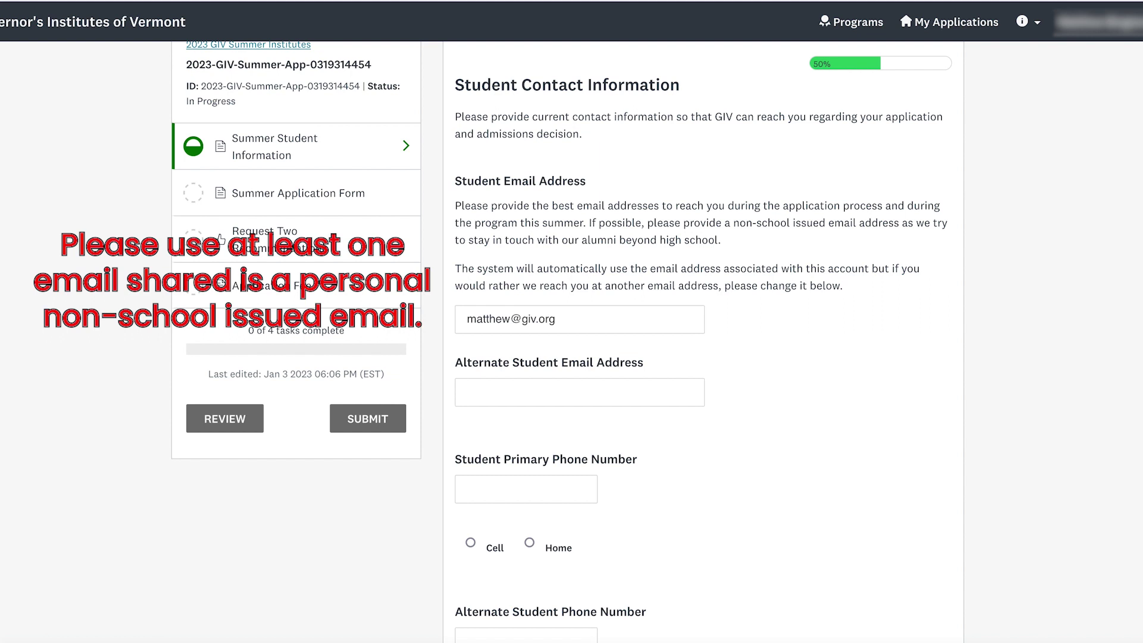
scroll(571, 342, "down", 1)
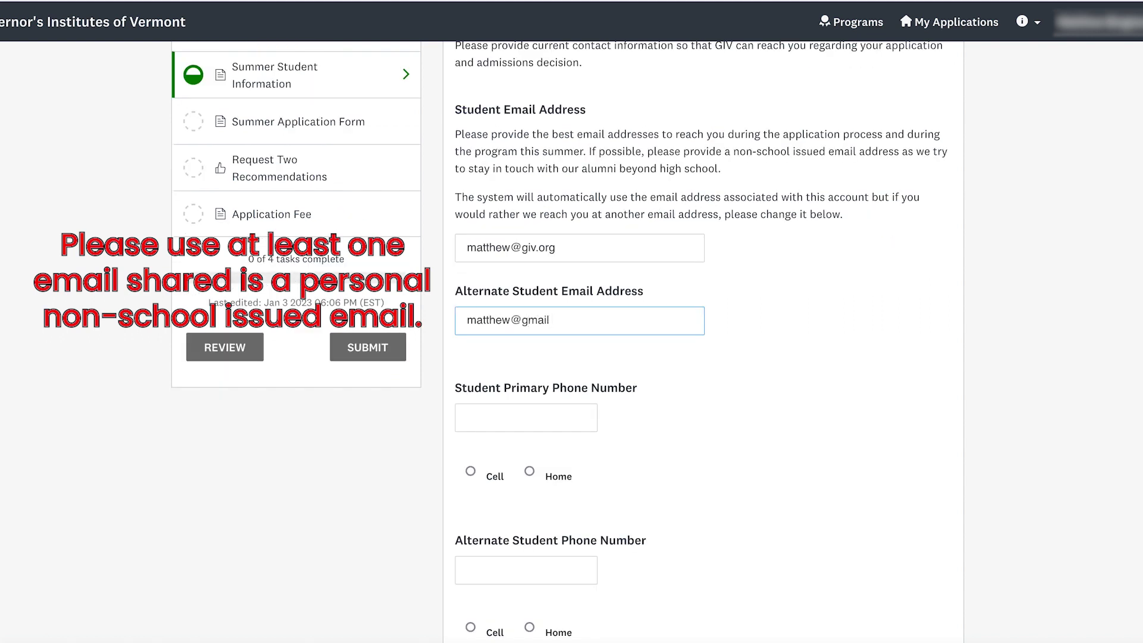
left_click(526, 418)
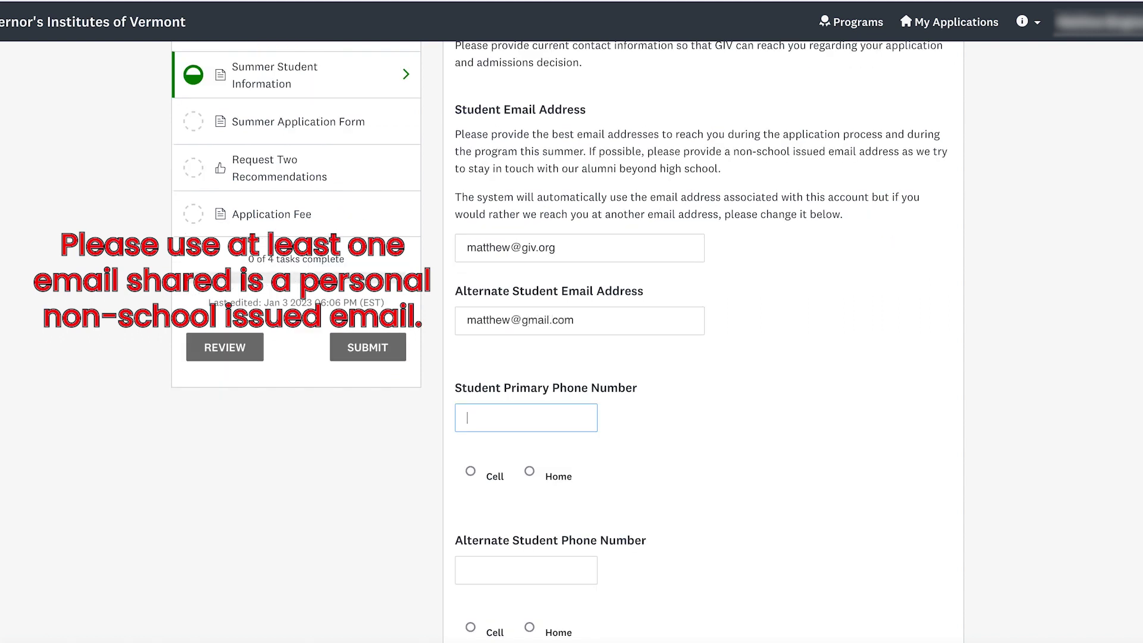
left_click(483, 256)
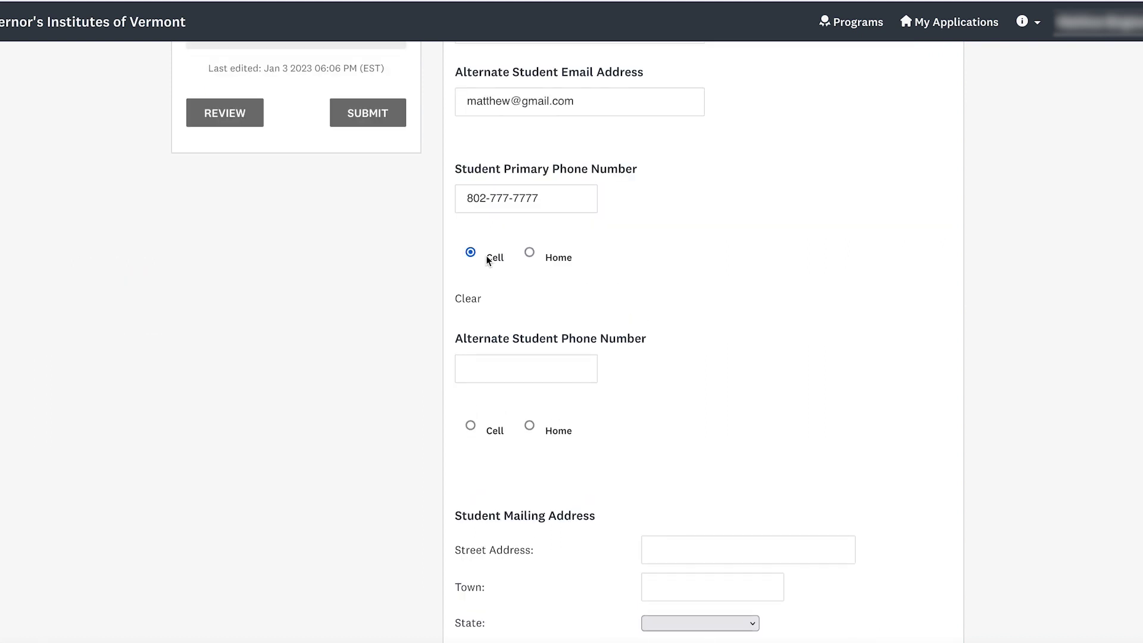
- Enter the alternate phone number and mark it as Home
left_click(514, 368)
type("802-44")
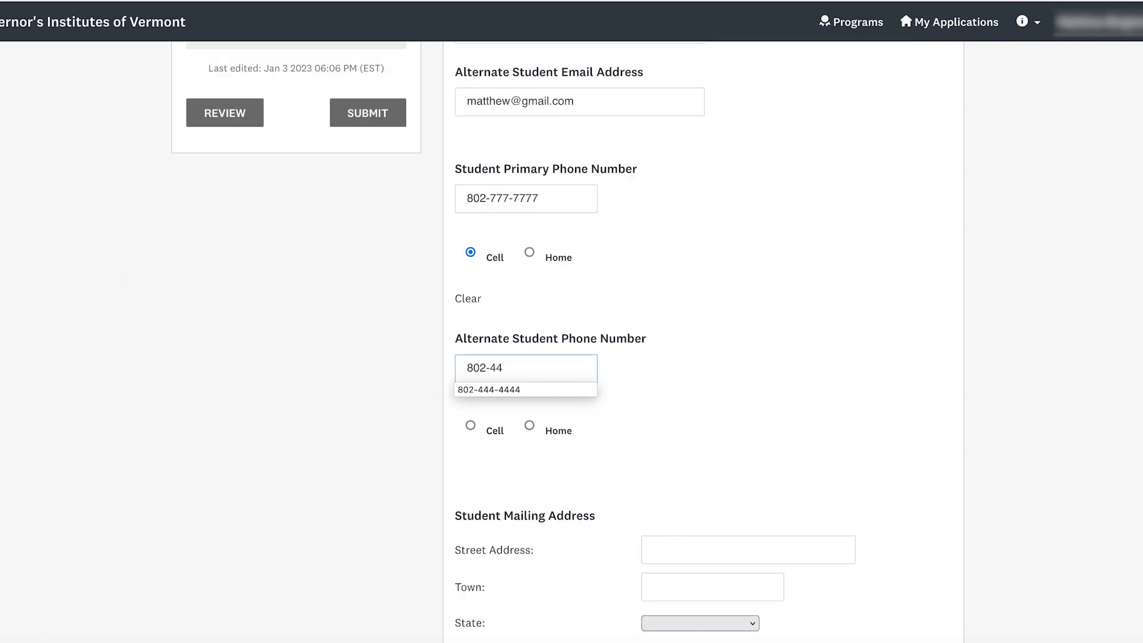
key("BackSpace")
key("BackSpace")
type("333-3333")
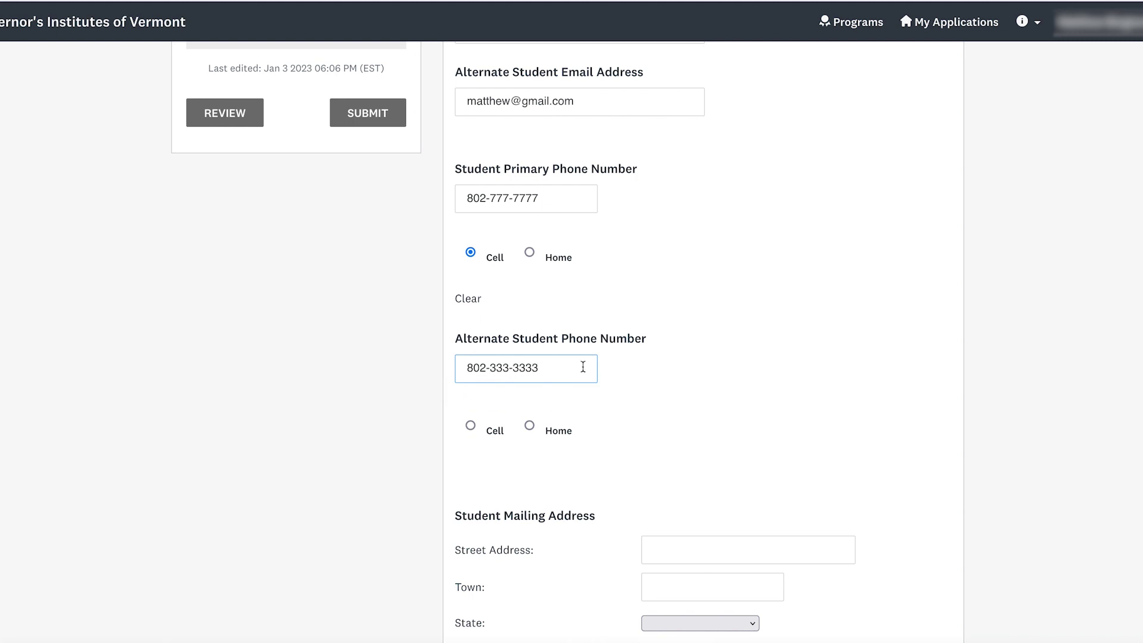
left_click(557, 428)
- Fill in the student's street address, town, state Vermont and zip code
scroll(640, 416, "down", 4)
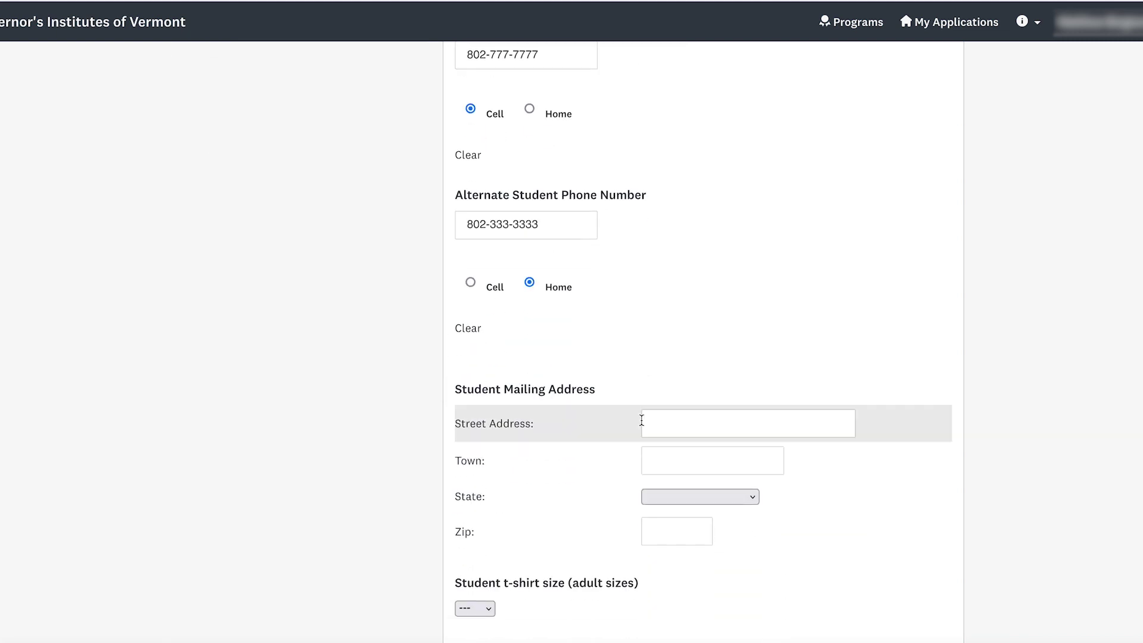
left_click(674, 319)
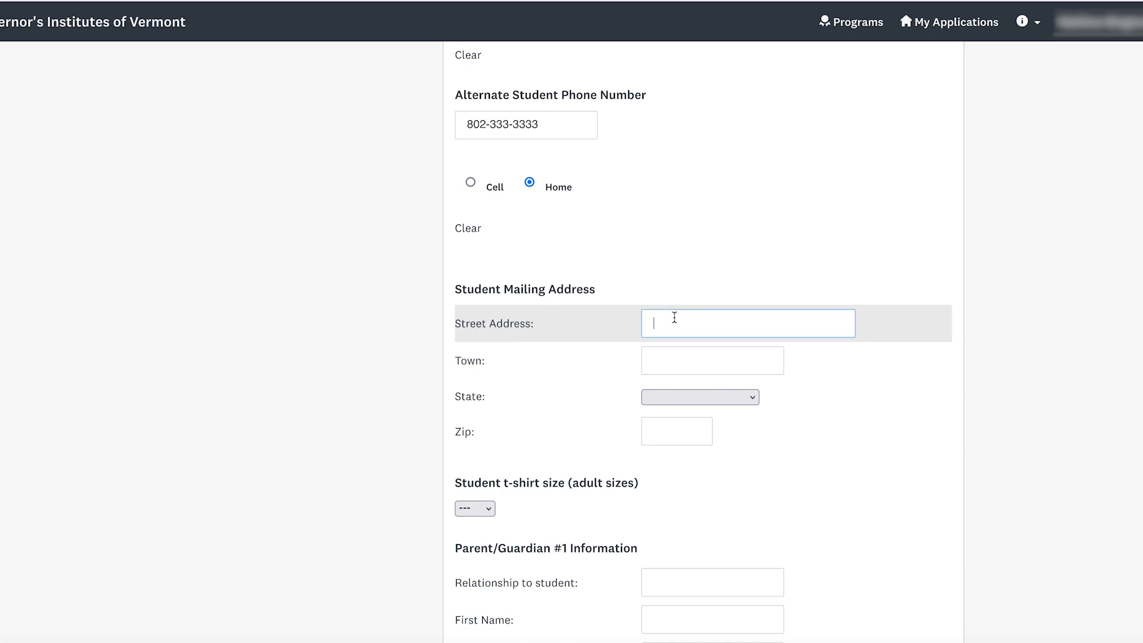
type("111 West Street")
left_click(760, 357)
type("Smalltown")
left_click(694, 396)
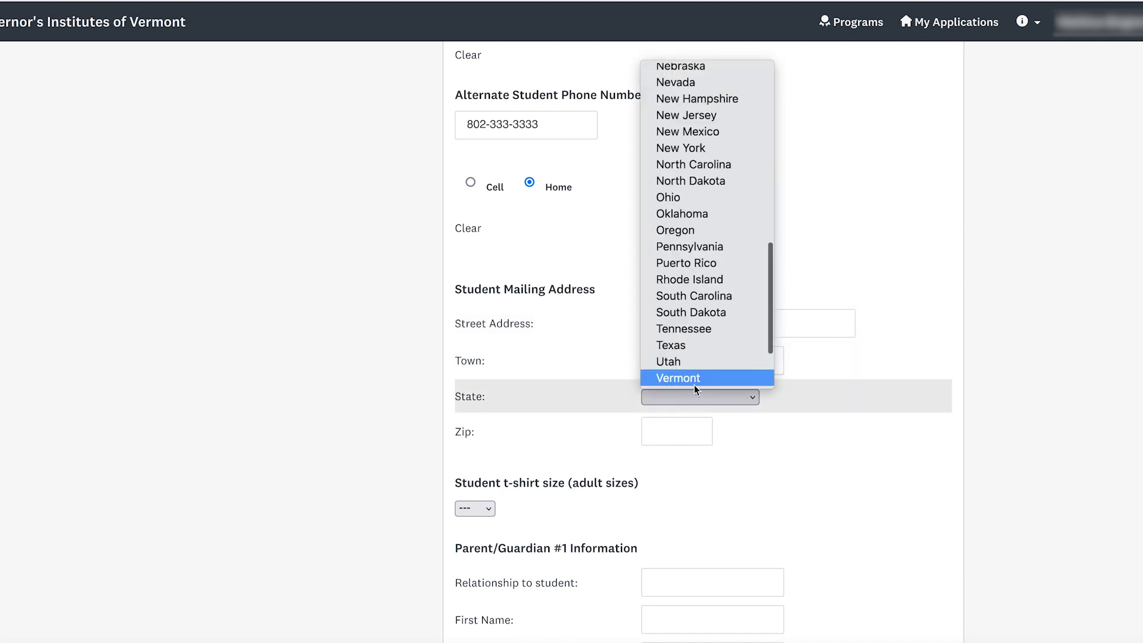
left_click(694, 379)
key("Tab")
type("05400")
key("Tab")
scroll(522, 262, "down", 3)
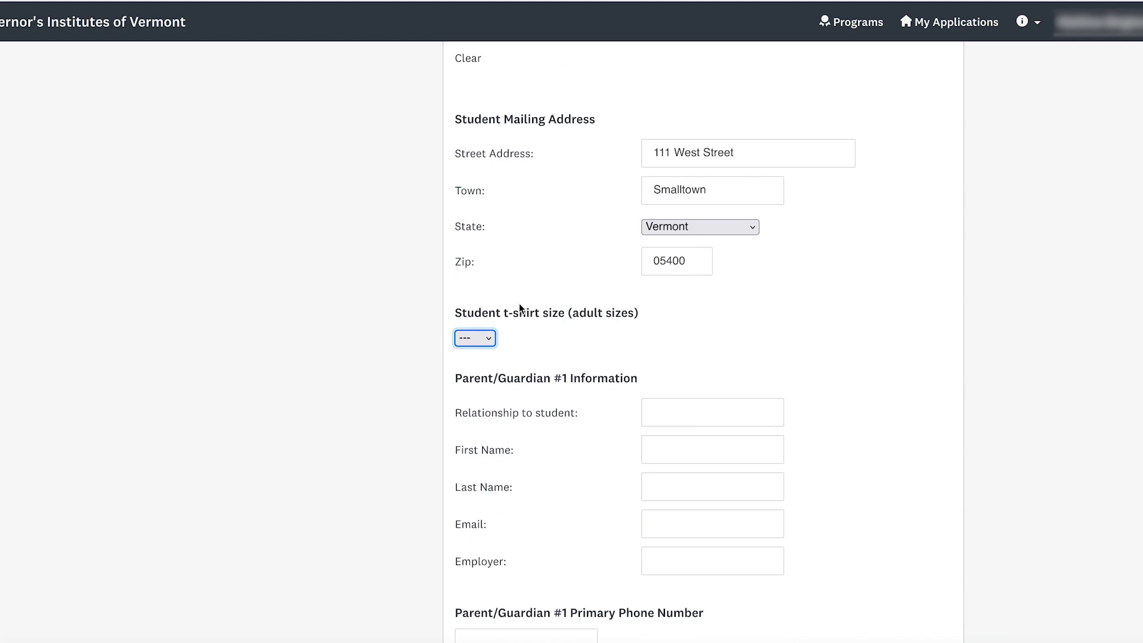
- Choose t-shirt size M
left_click(475, 338)
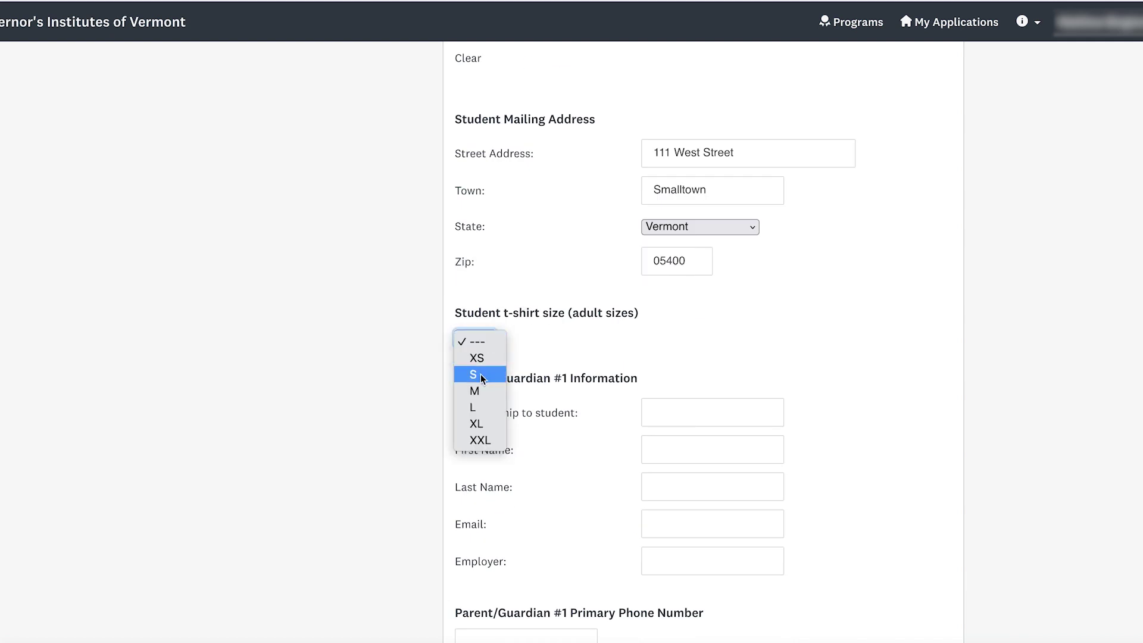
left_click(480, 391)
scroll(732, 358, "down", 3)
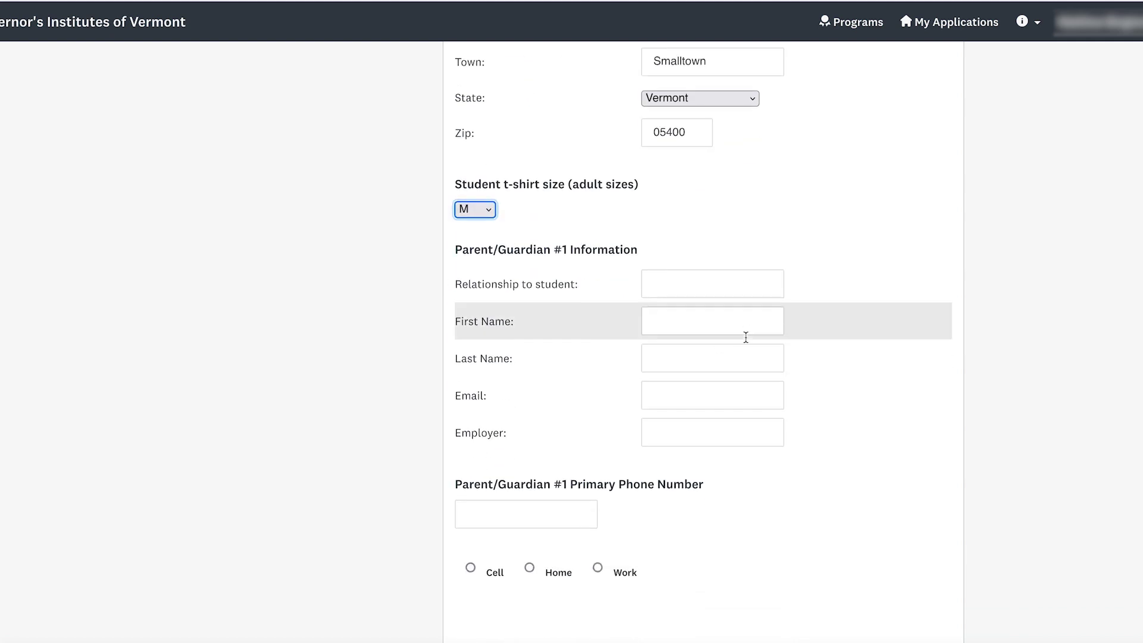
scroll(841, 319, "down", 1)
- Enter Parent/Guardian #1 as Mother with first and last name, email and employer Store
left_click(691, 128)
type("Mother")
key("Tab")
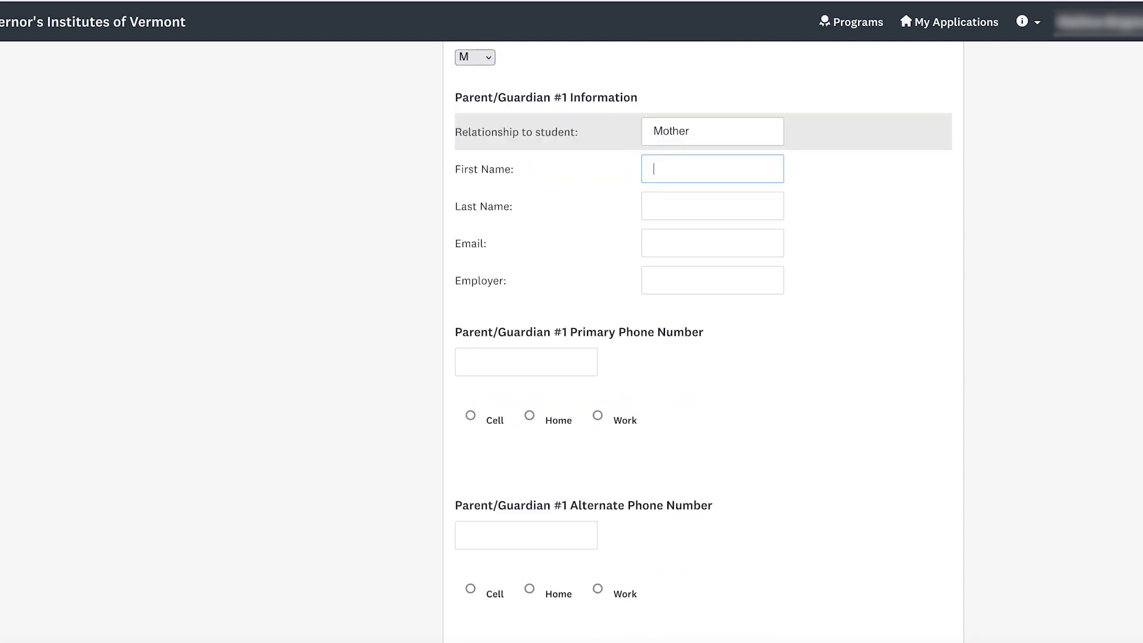
type("Mom")
key("Tab")
type("Test")
key("Tab")
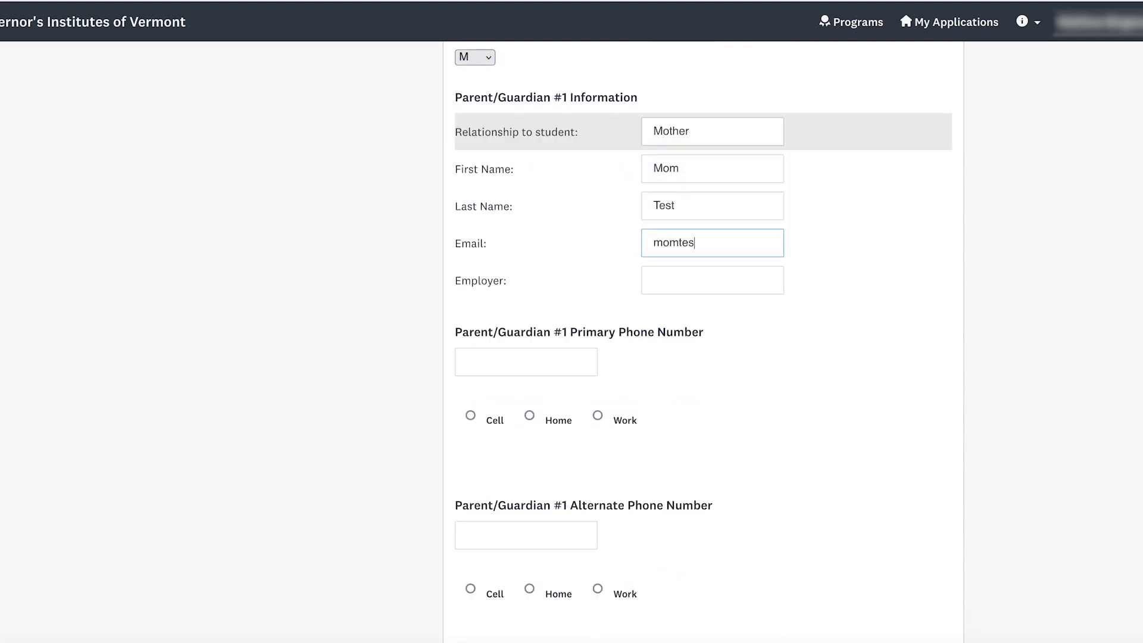
key("Tab")
type("Store")
key("Tab")
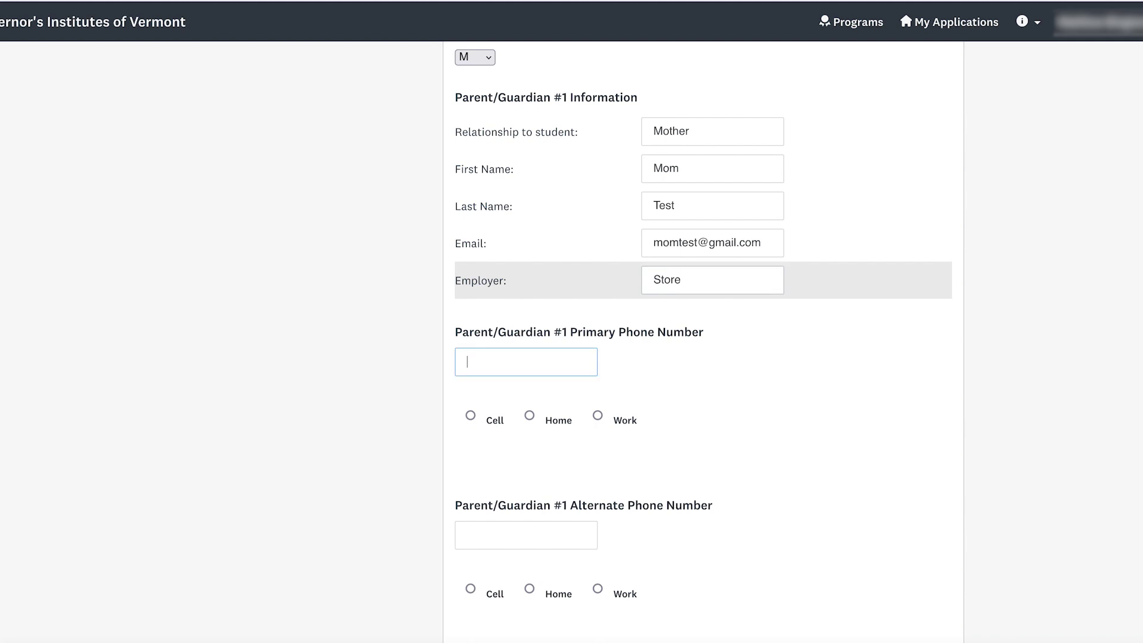
- Enter the parent's primary phone marked Cell and alternate phone marked Home
scroll(758, 304, "down", 1)
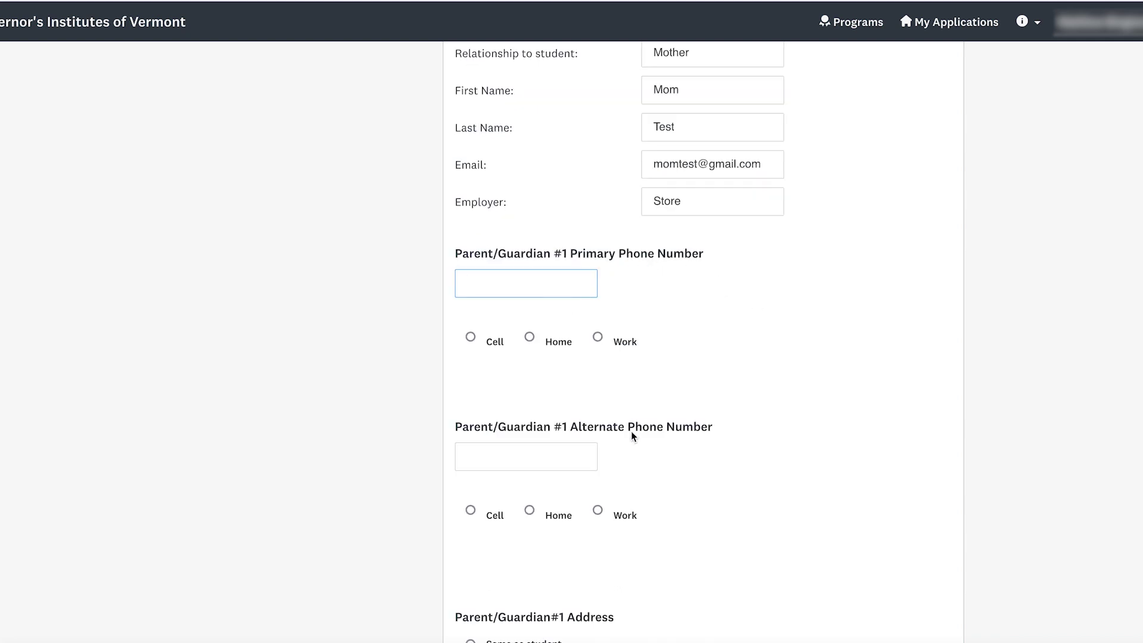
type("802-555-5555")
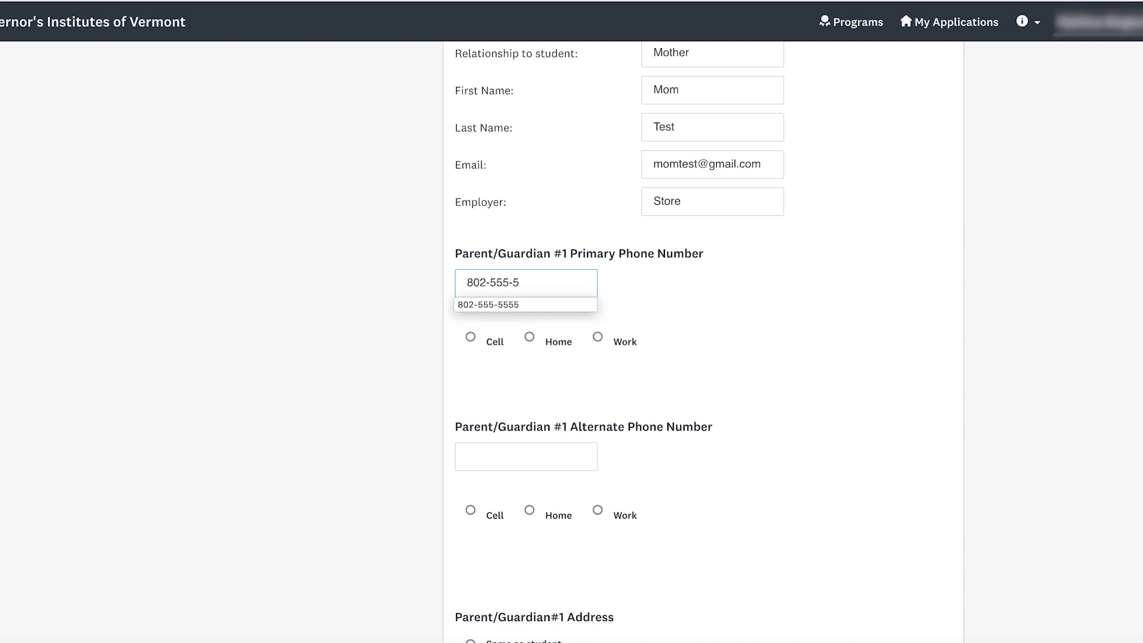
left_click(491, 341)
left_click(516, 480)
type("802-")
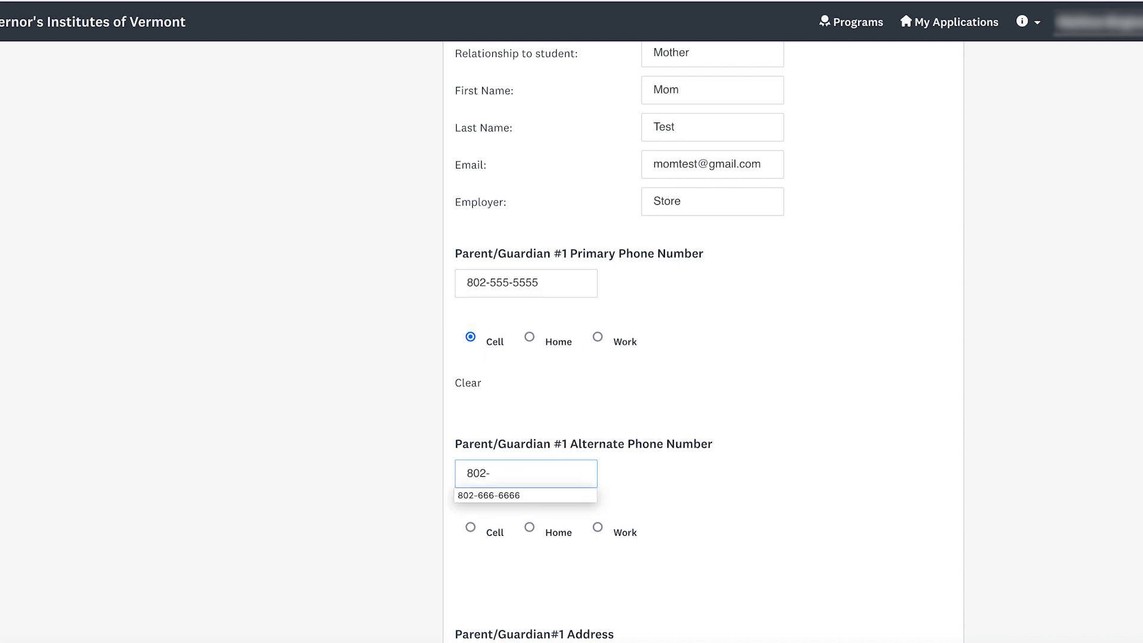
left_click(536, 493)
left_click(529, 527)
scroll(680, 530, "down", 4)
scroll(679, 528, "down", 7)
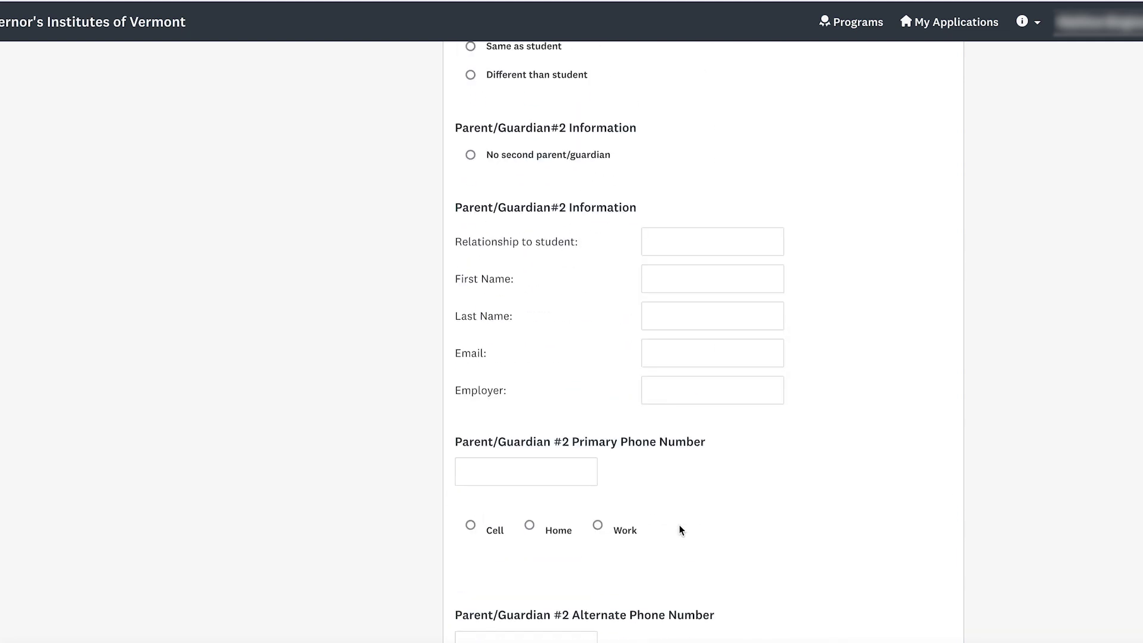
scroll(679, 528, "up", 1)
scroll(724, 500, "up", 1)
scroll(709, 229, "up", 1)
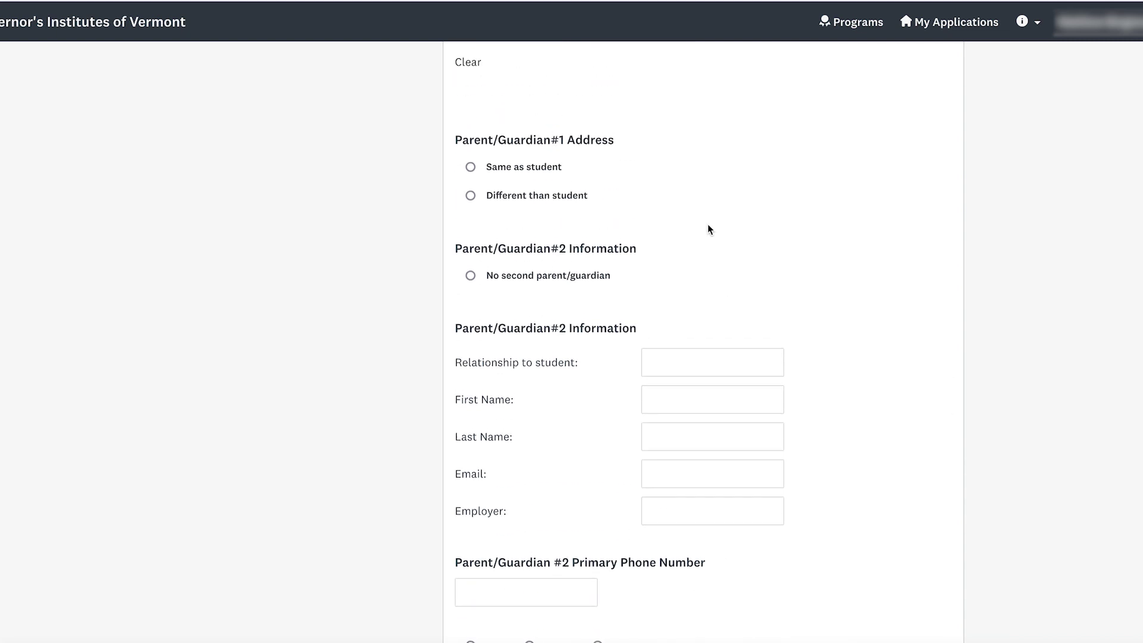
scroll(709, 229, "down", 1)
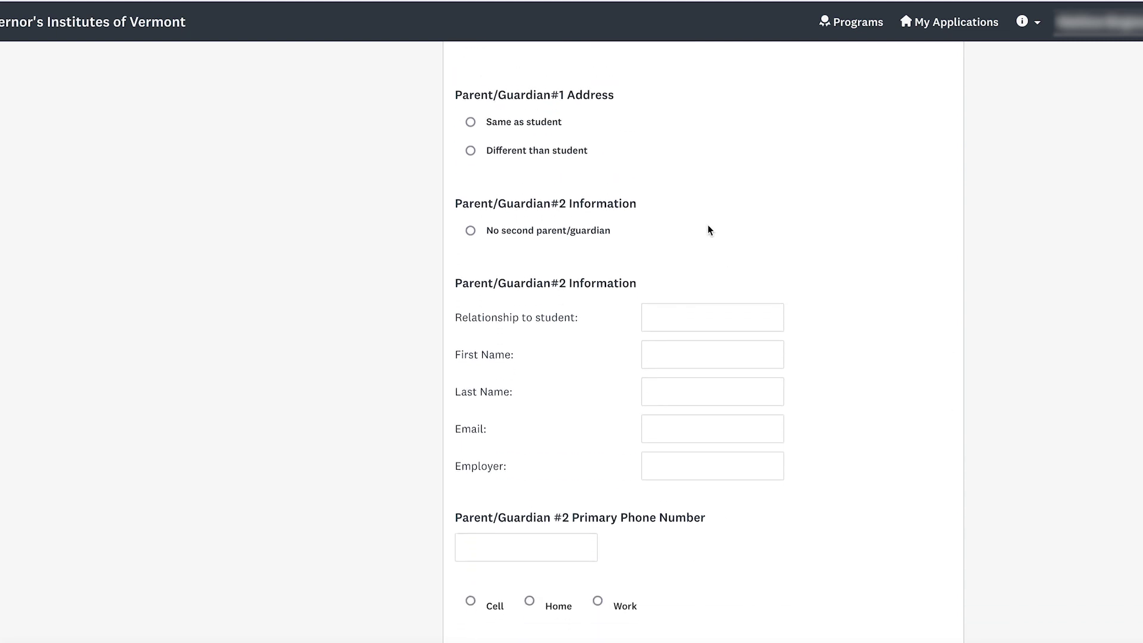
- Set Parent/Guardian #1's address to Same as student
left_click(553, 121)
scroll(553, 122, "down", 1)
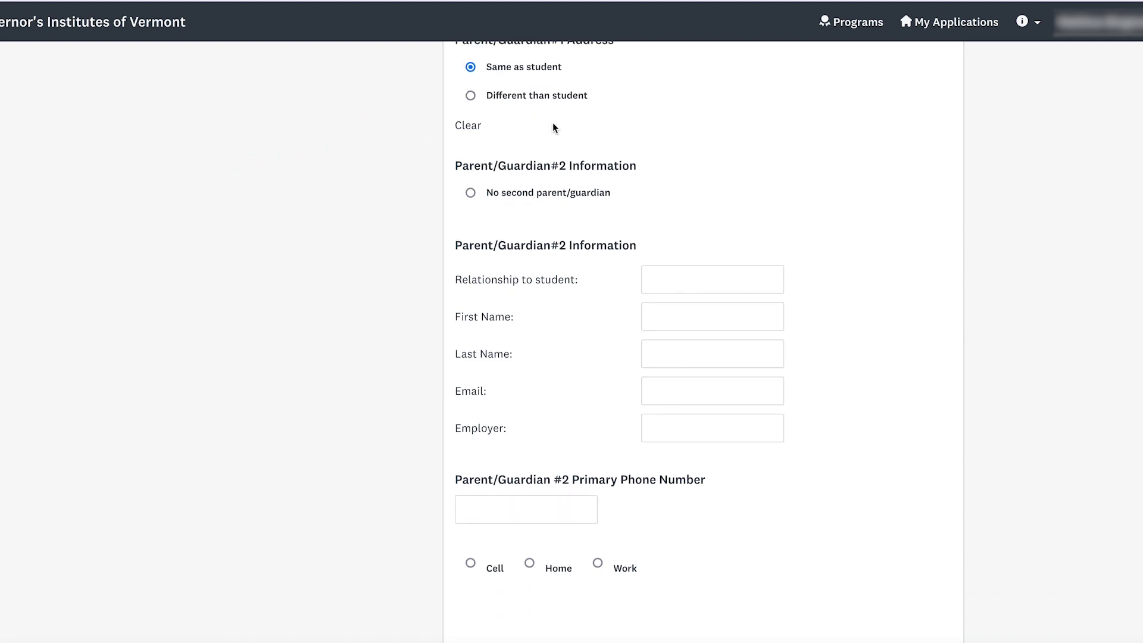
scroll(552, 123, "up", 2)
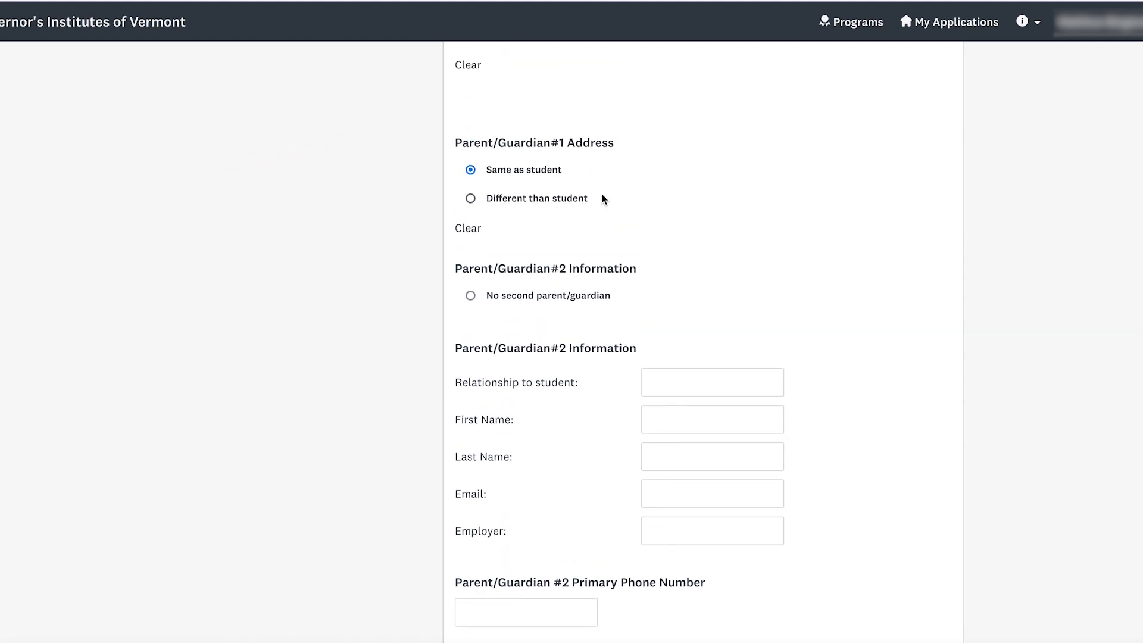
left_click(528, 198)
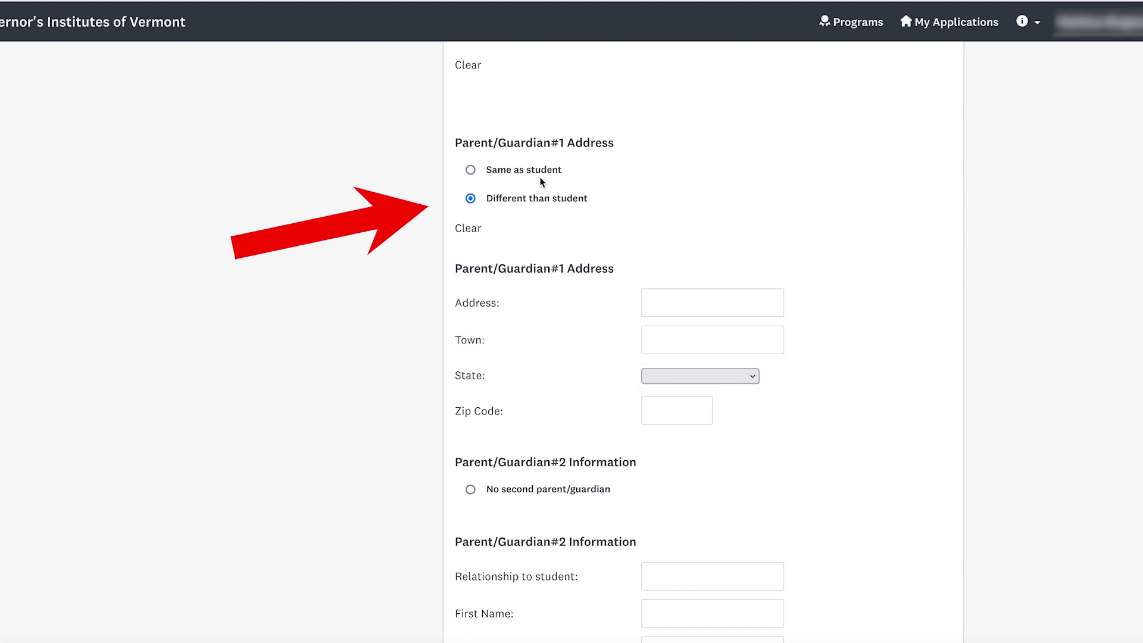
left_click(535, 172)
scroll(551, 119, "down", 3)
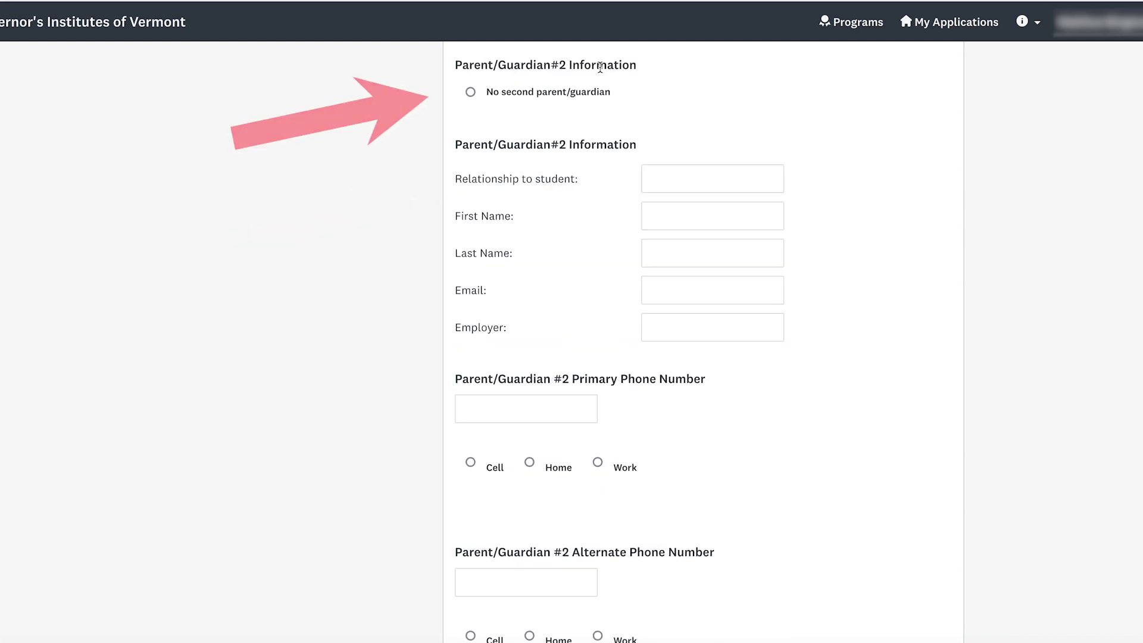
- Mark no second parent/guardian and choose English for family paperwork
left_click(574, 96)
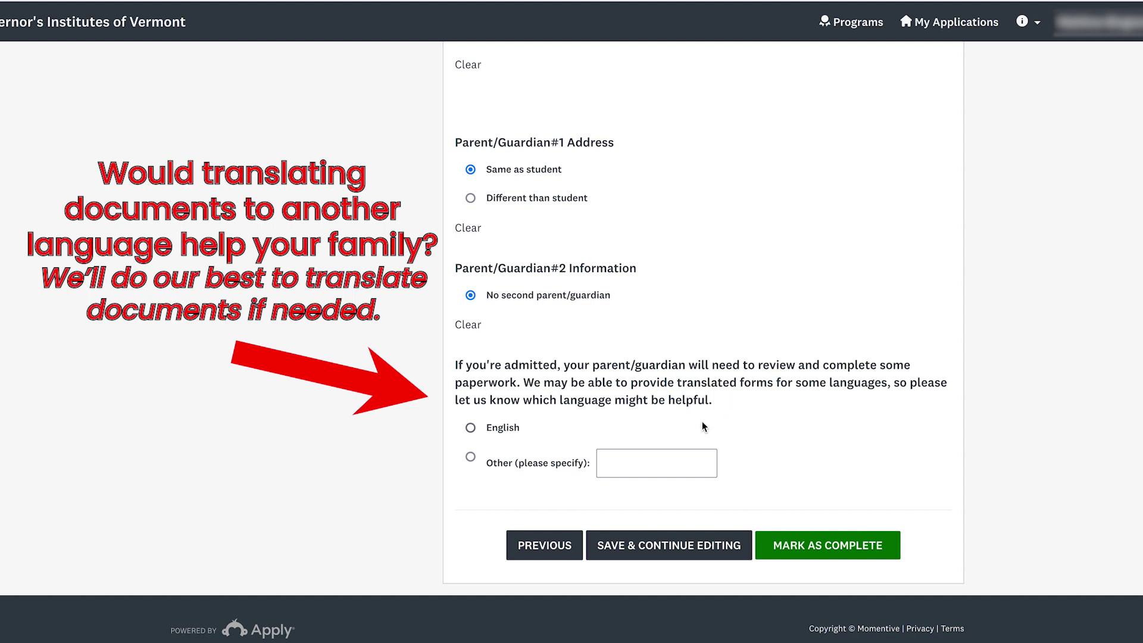
left_click(514, 428)
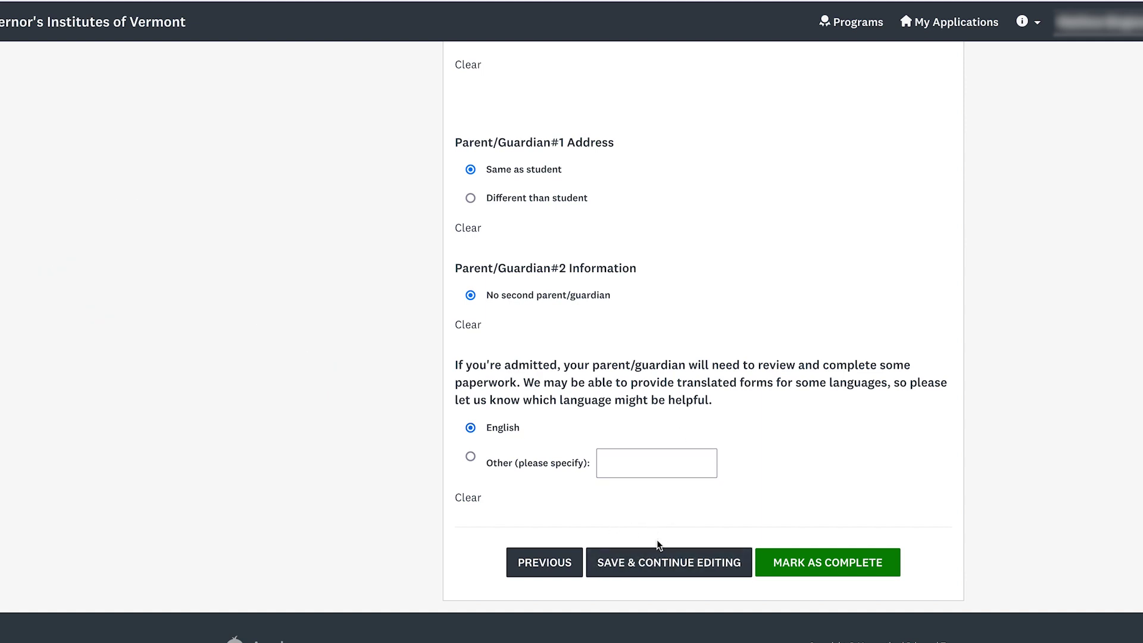
- Mark Summer Student Information complete and look over the review of saved answers
scroll(659, 537, "up", 2)
scroll(659, 537, "down", 2)
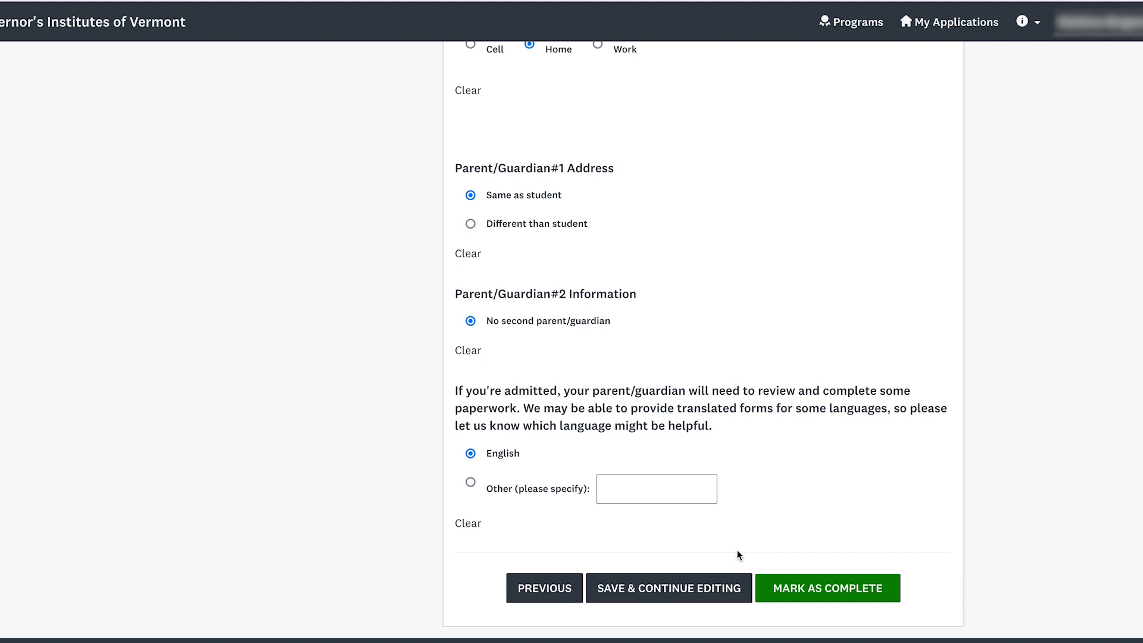
left_click(827, 589)
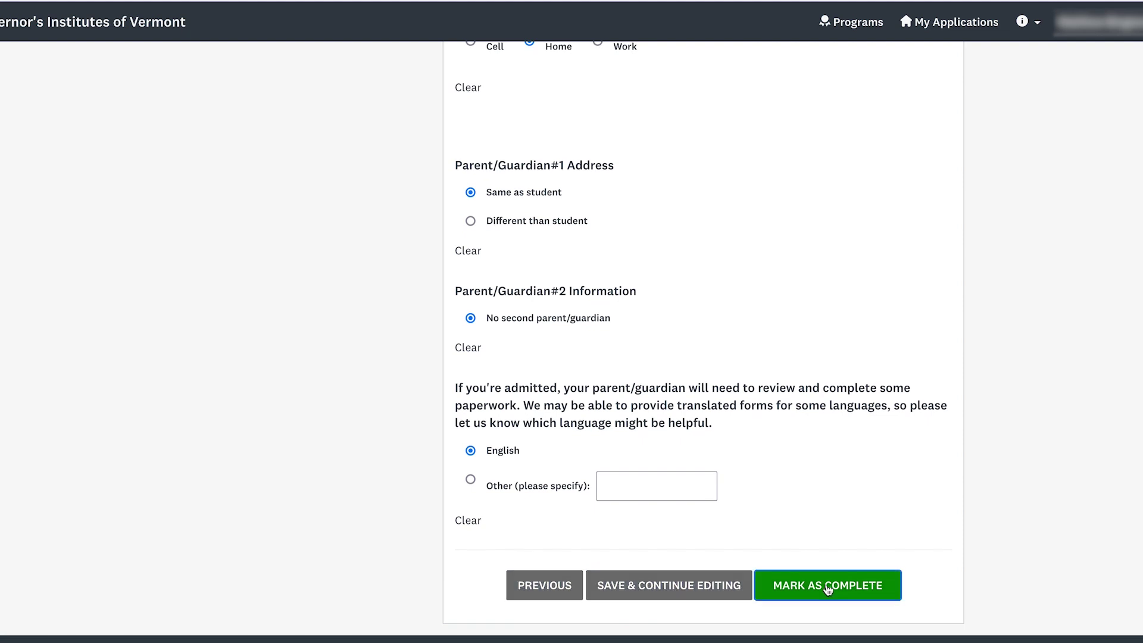
scroll(761, 360, "down", 10)
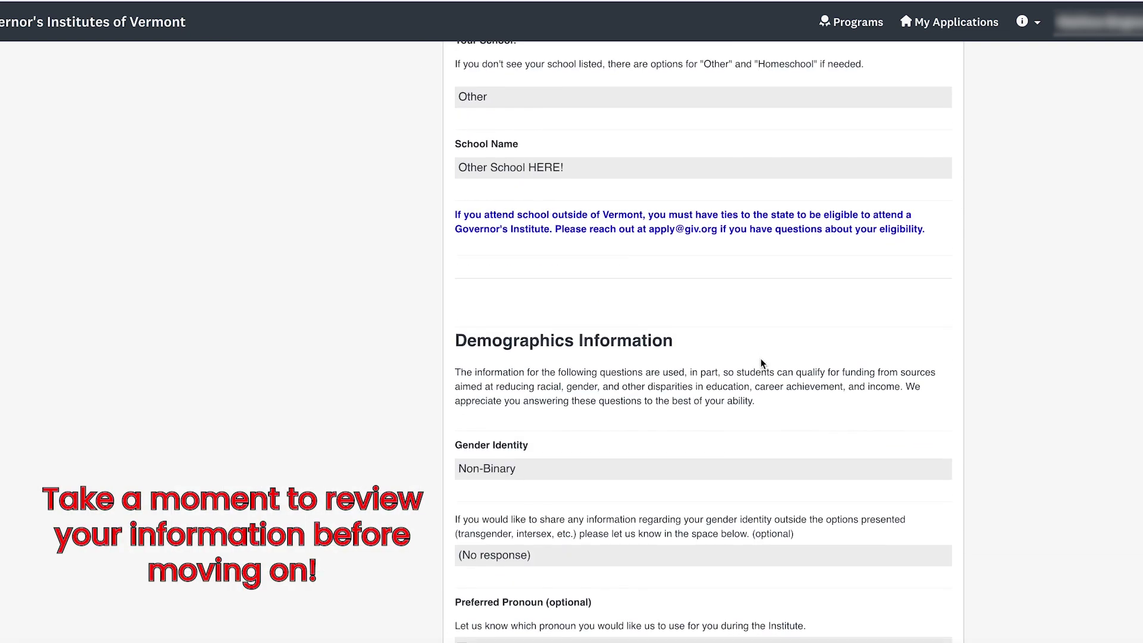
scroll(761, 361, "down", 20)
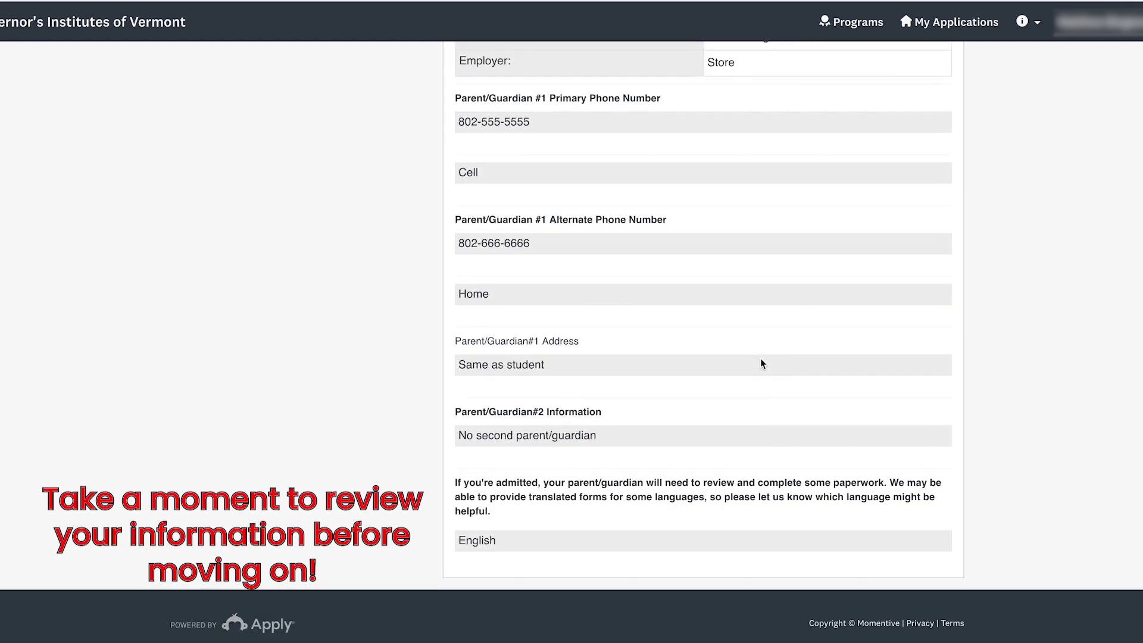
scroll(761, 362, "up", 20)
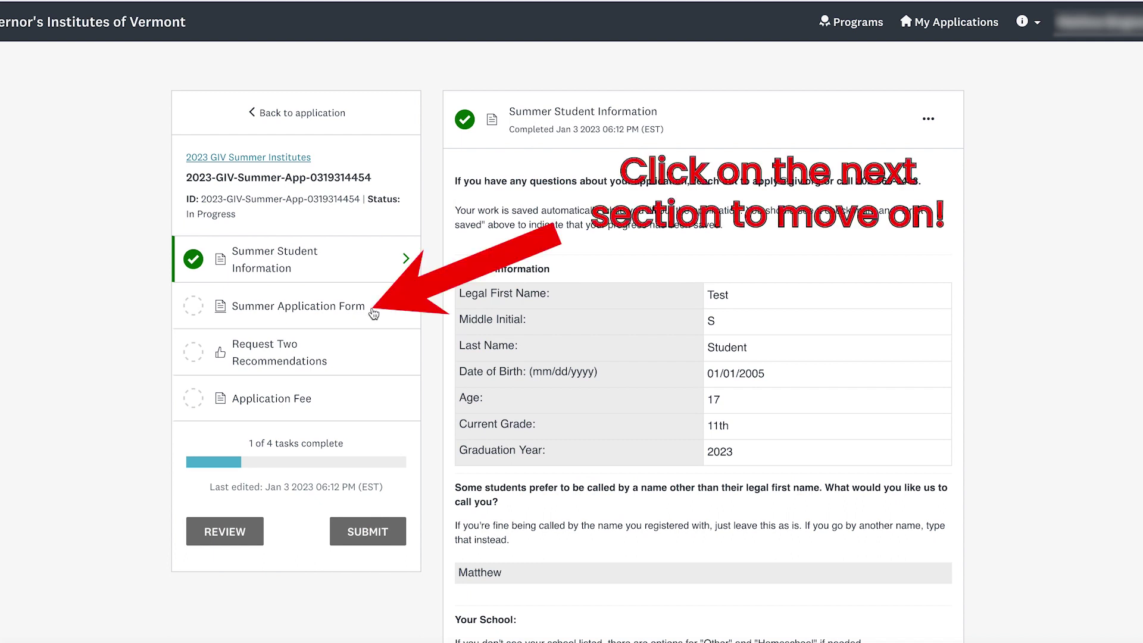
- In the Summer Application Form, answer Yes to having previously attended a Governor's Institute
left_click(374, 314)
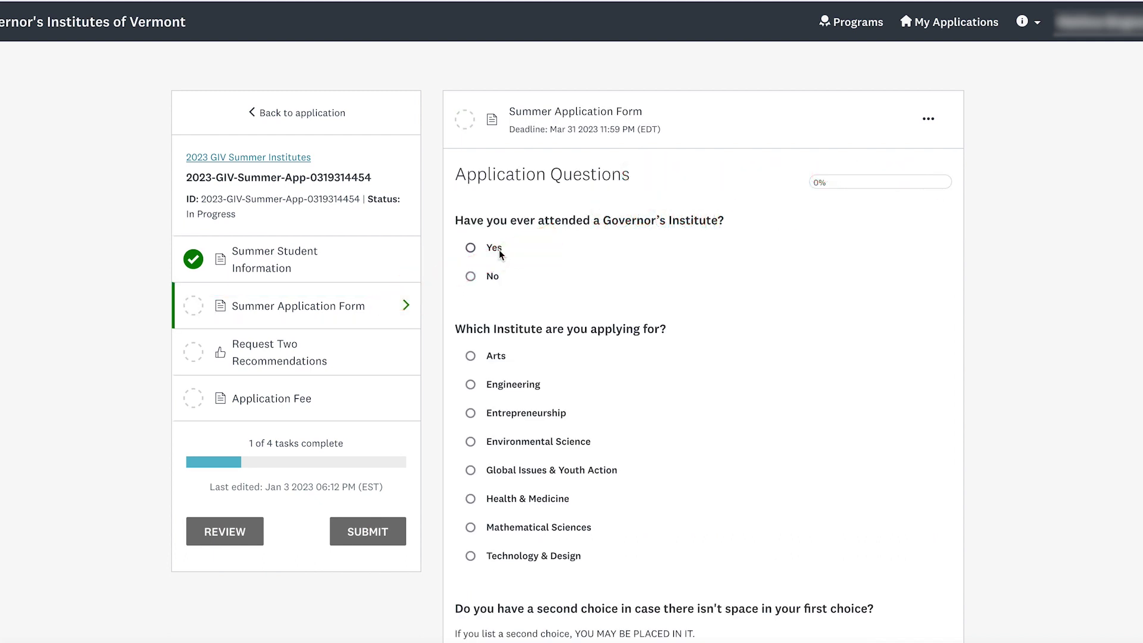
left_click(493, 276)
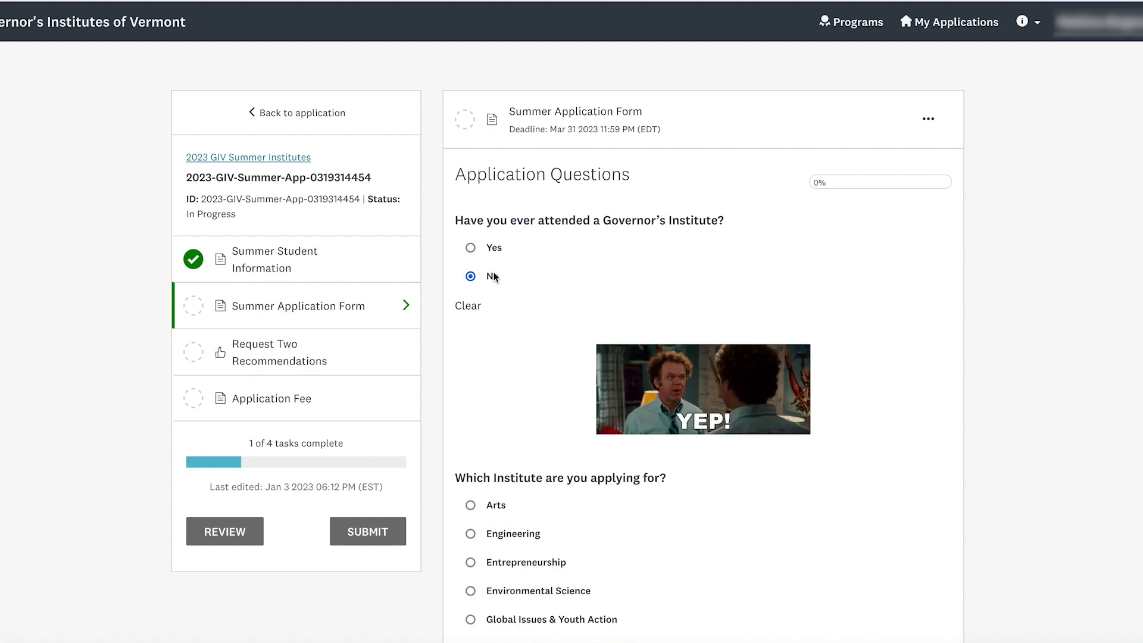
key("Up")
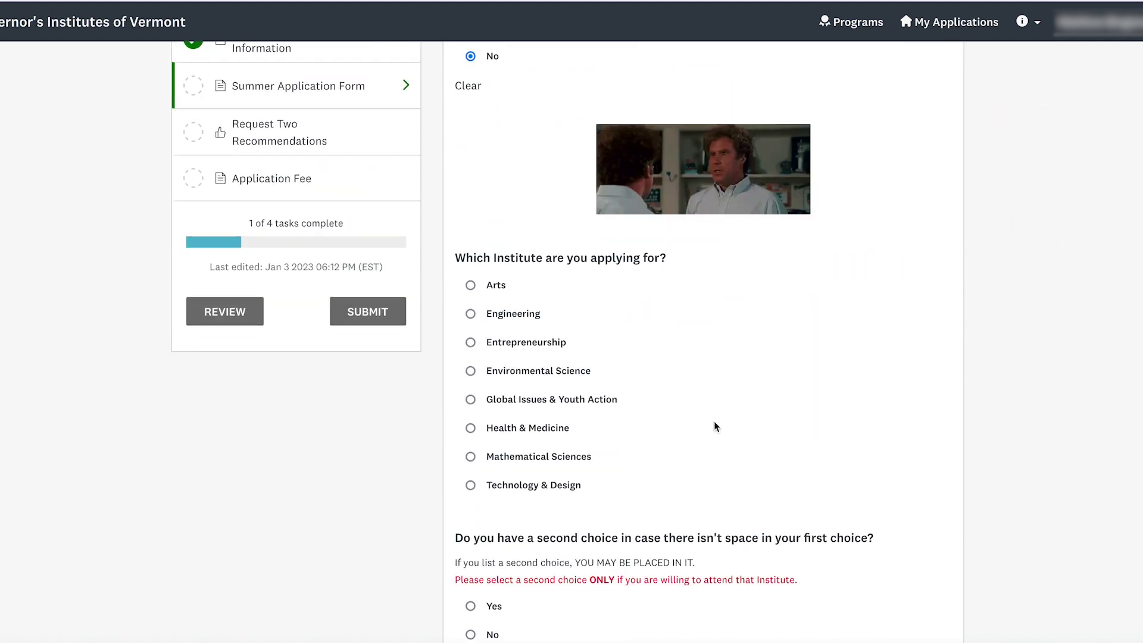
scroll(713, 421, "down", 3)
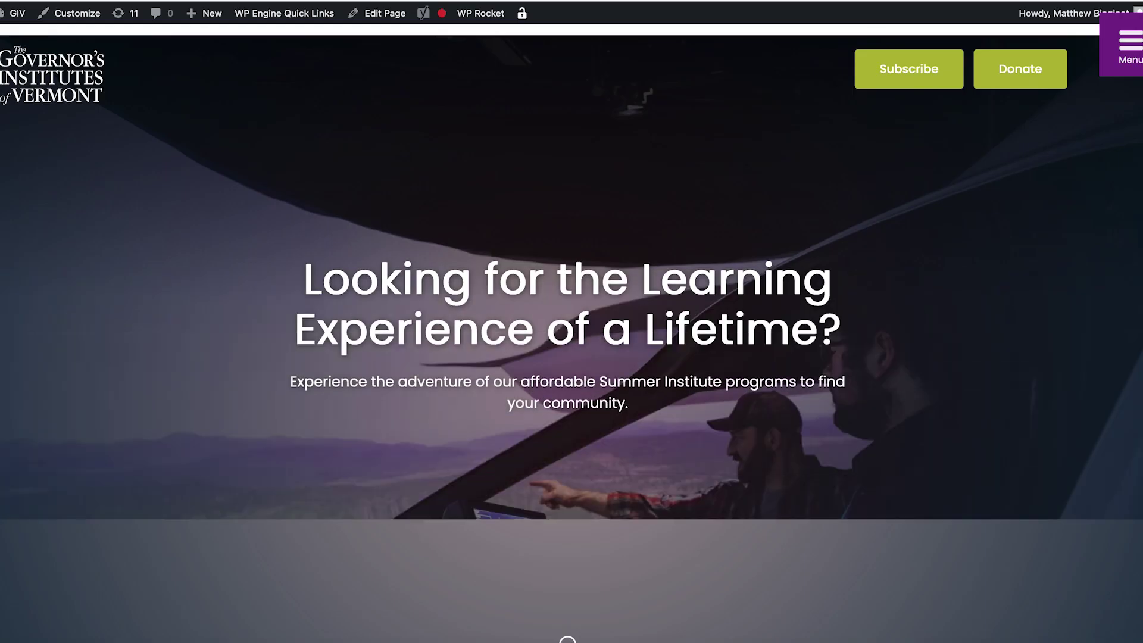
- Open the purple Menu in the top-right corner of the GIV homepage
left_click(1123, 47)
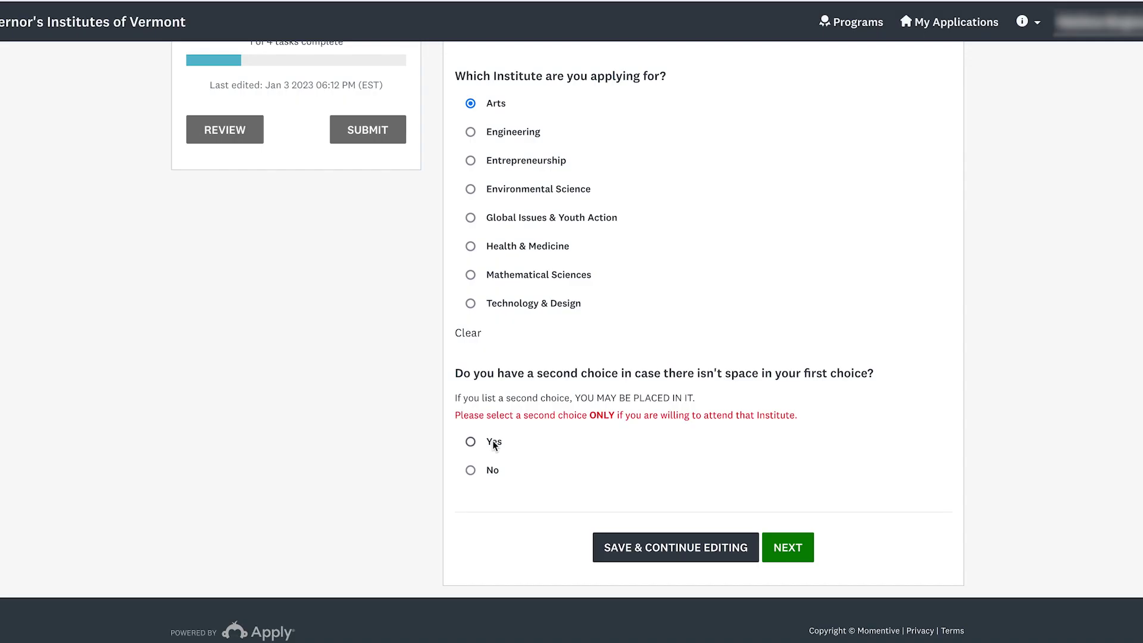
- Choose Health & Medicine as second-choice Institute, answer Yes to attending both, and continue
left_click(494, 444)
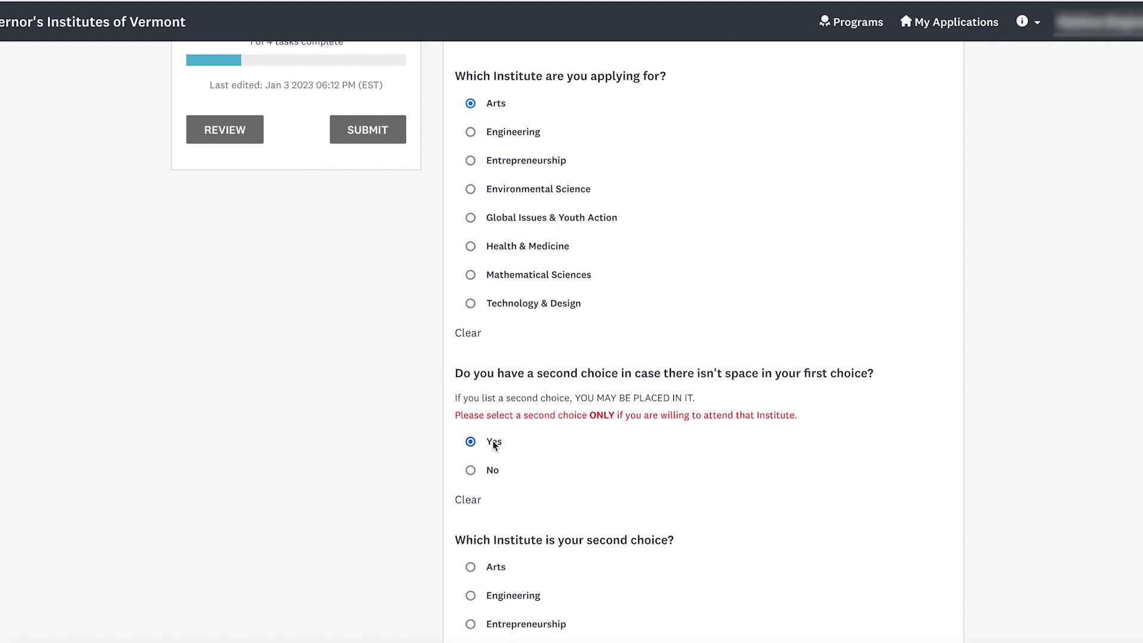
scroll(533, 441, "down", 3)
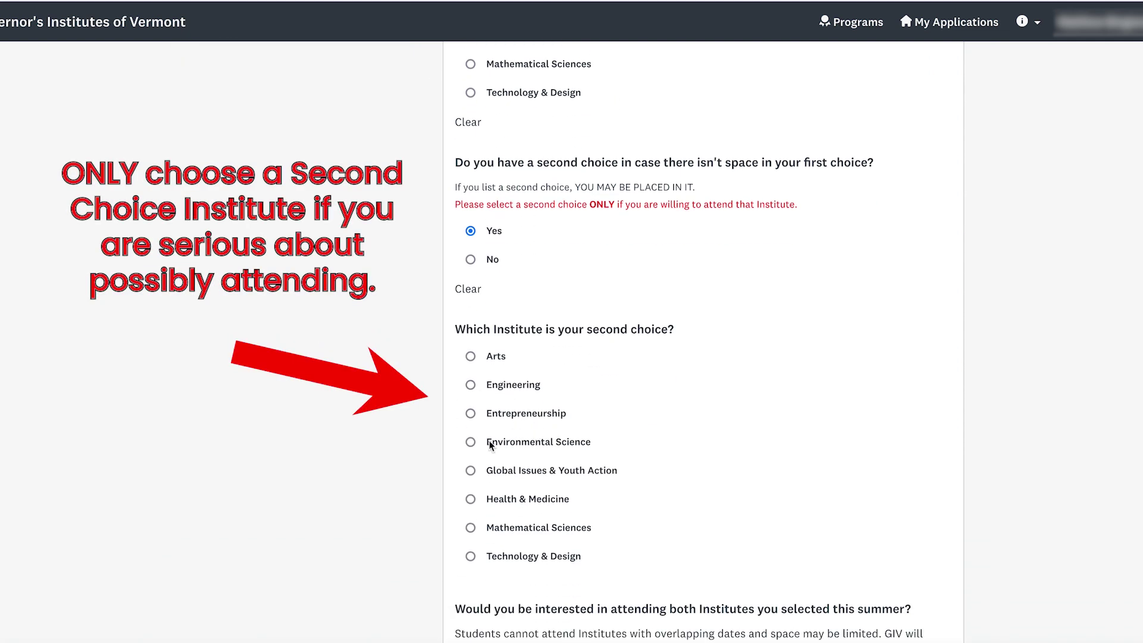
left_click(520, 502)
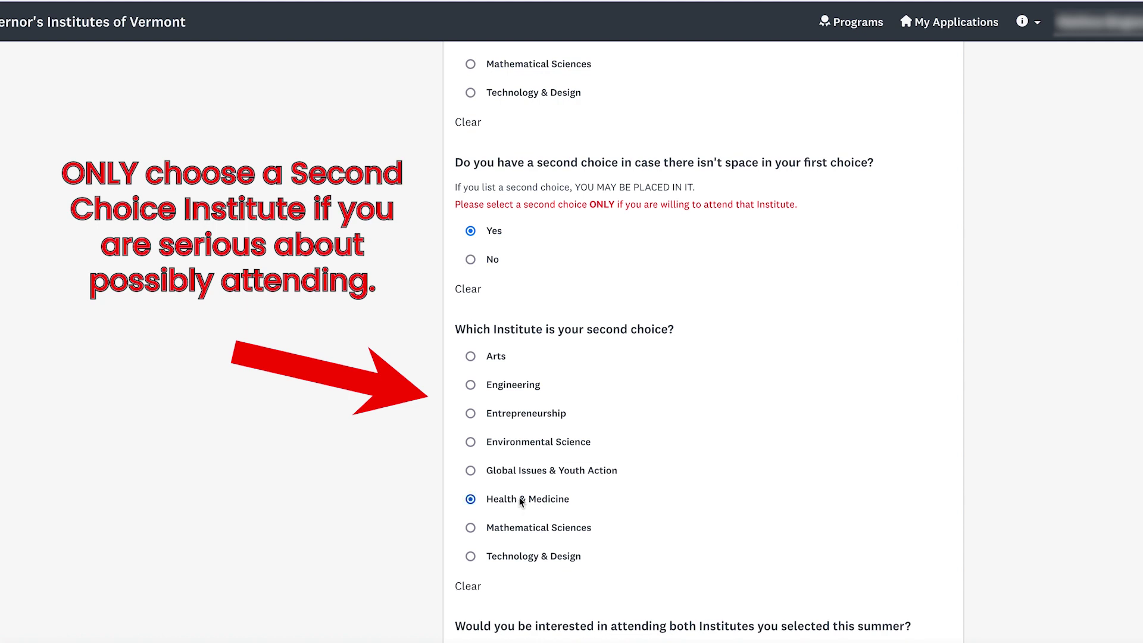
scroll(586, 456, "down", 3)
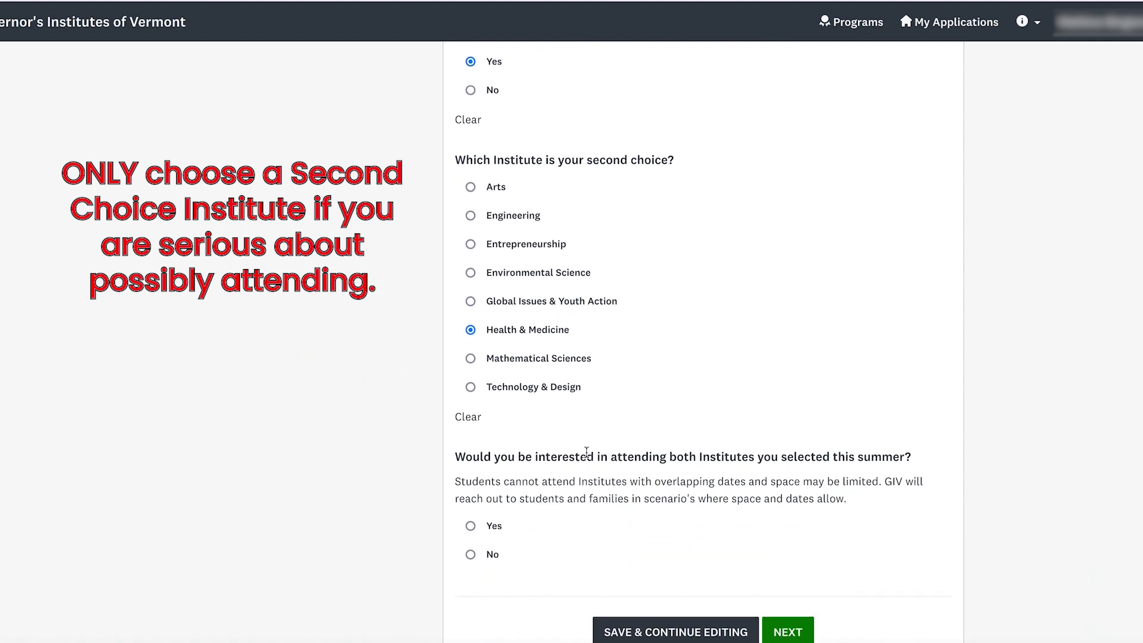
scroll(587, 453, "down", 1)
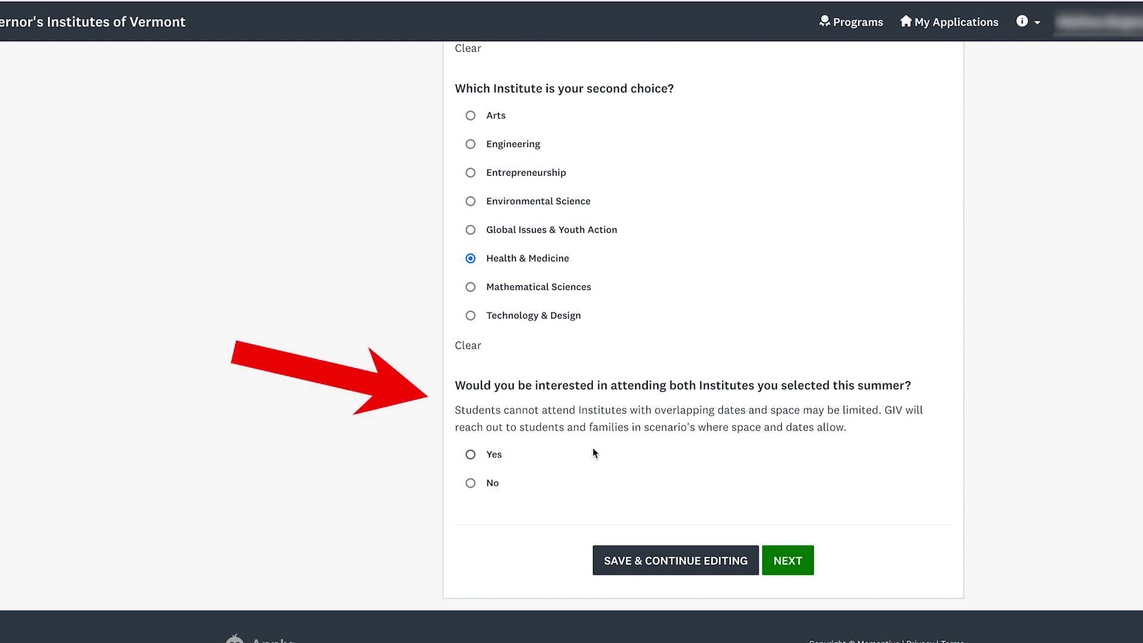
left_click(497, 457)
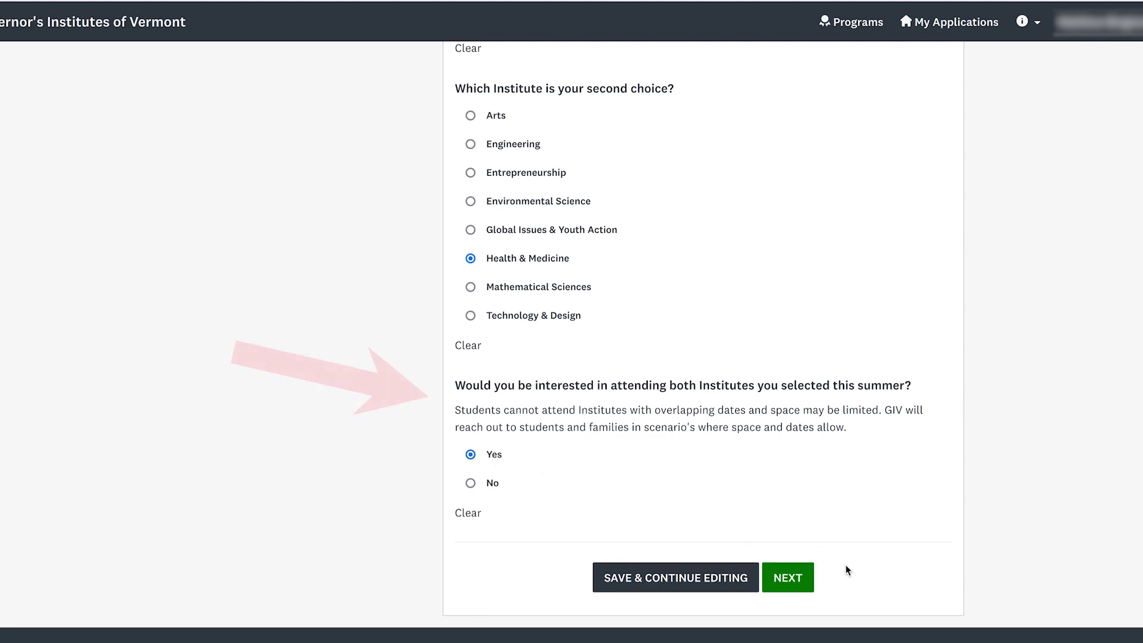
left_click(803, 577)
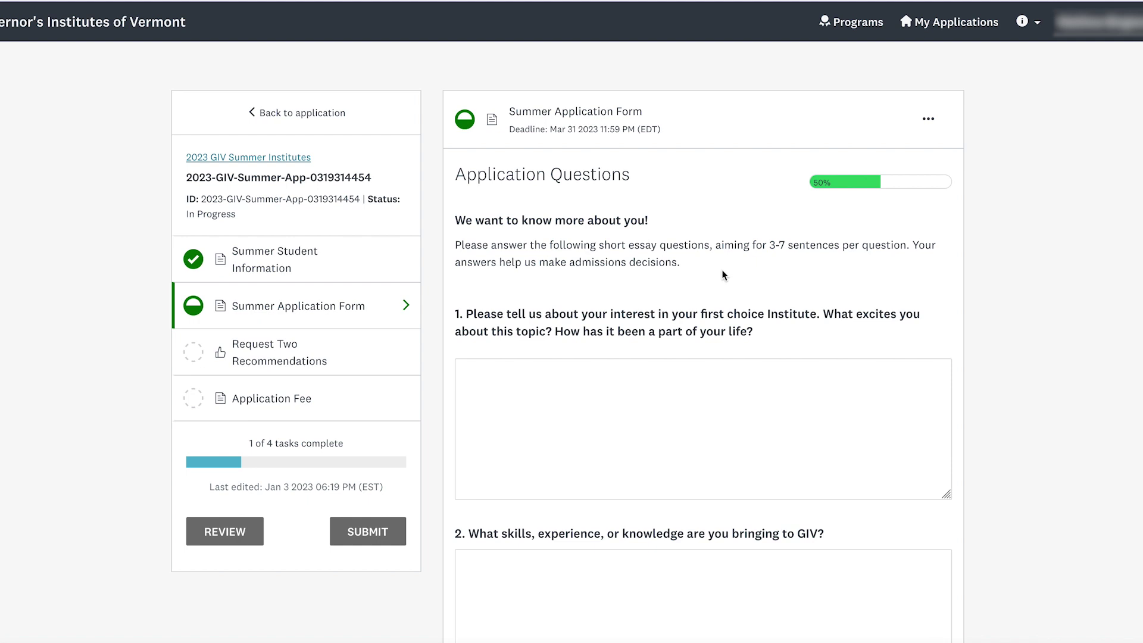
scroll(710, 294, "down", 1)
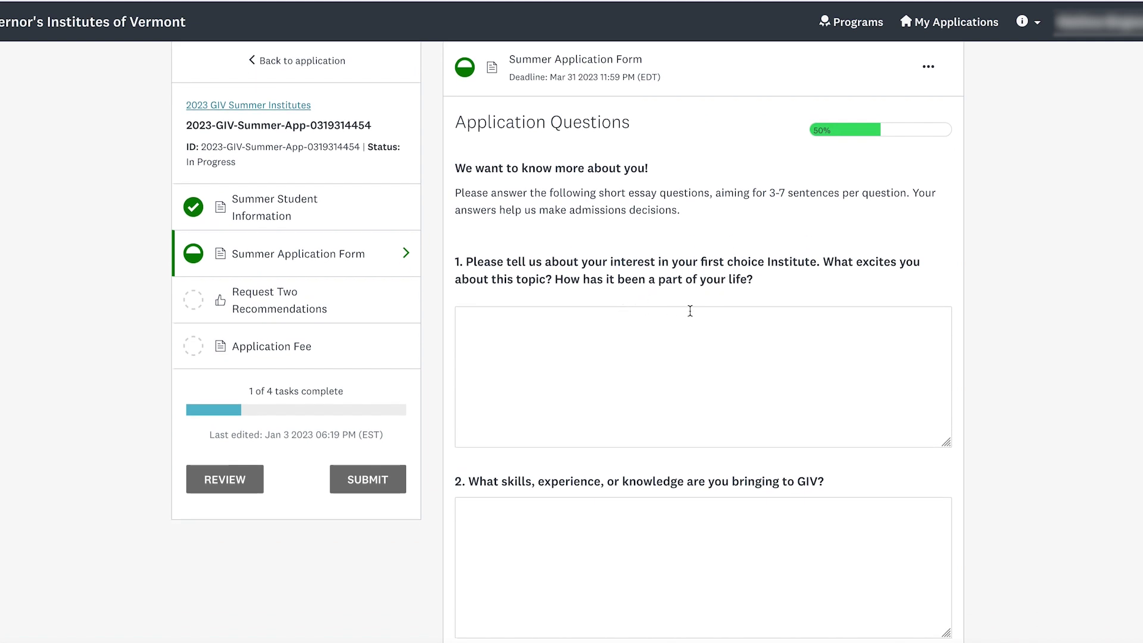
scroll(690, 311, "down", 10)
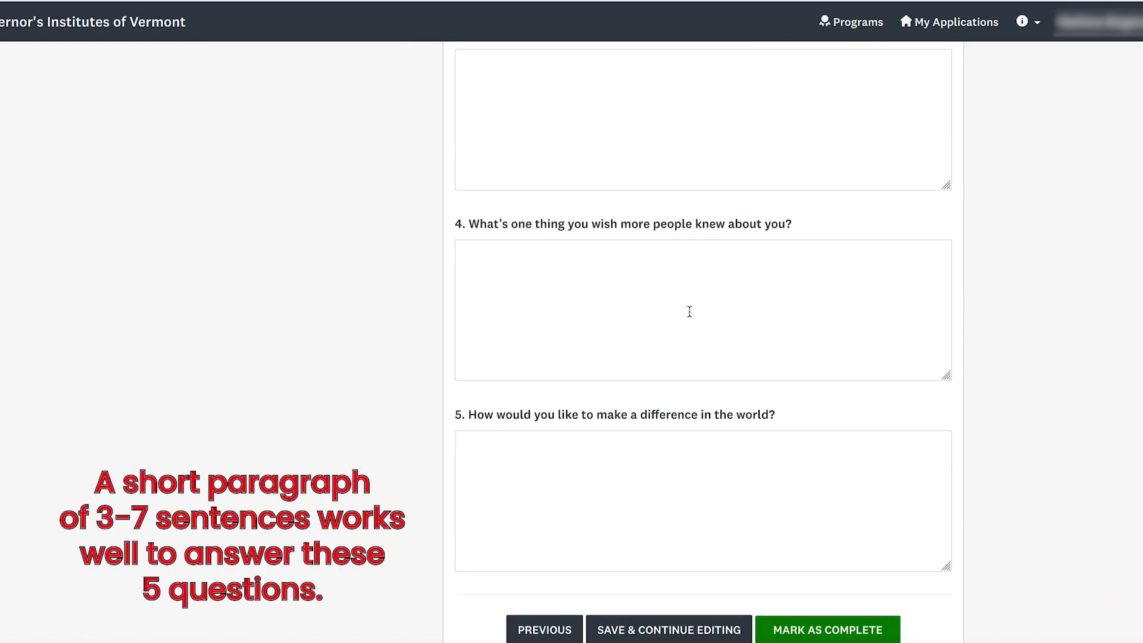
scroll(688, 311, "up", 1)
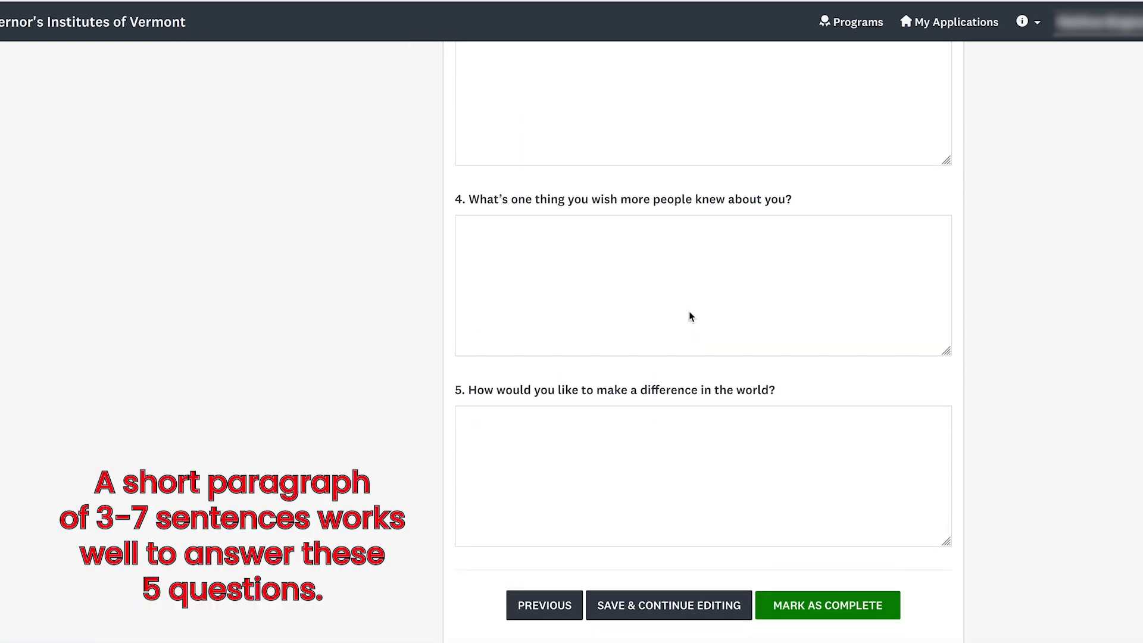
scroll(689, 313, "up", 9)
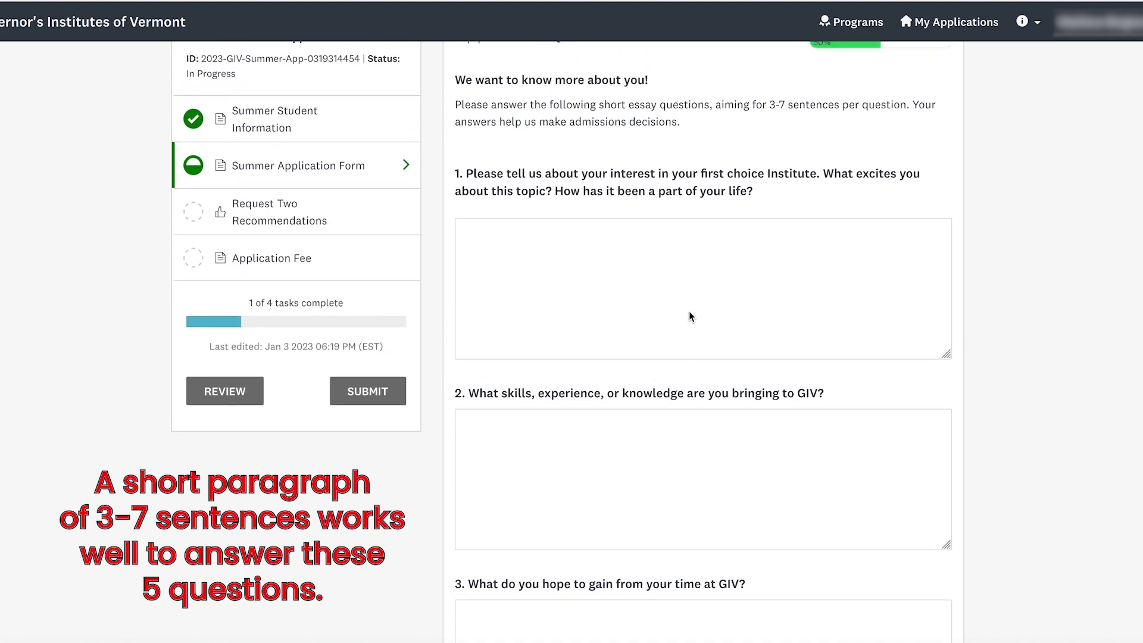
scroll(688, 311, "up", 2)
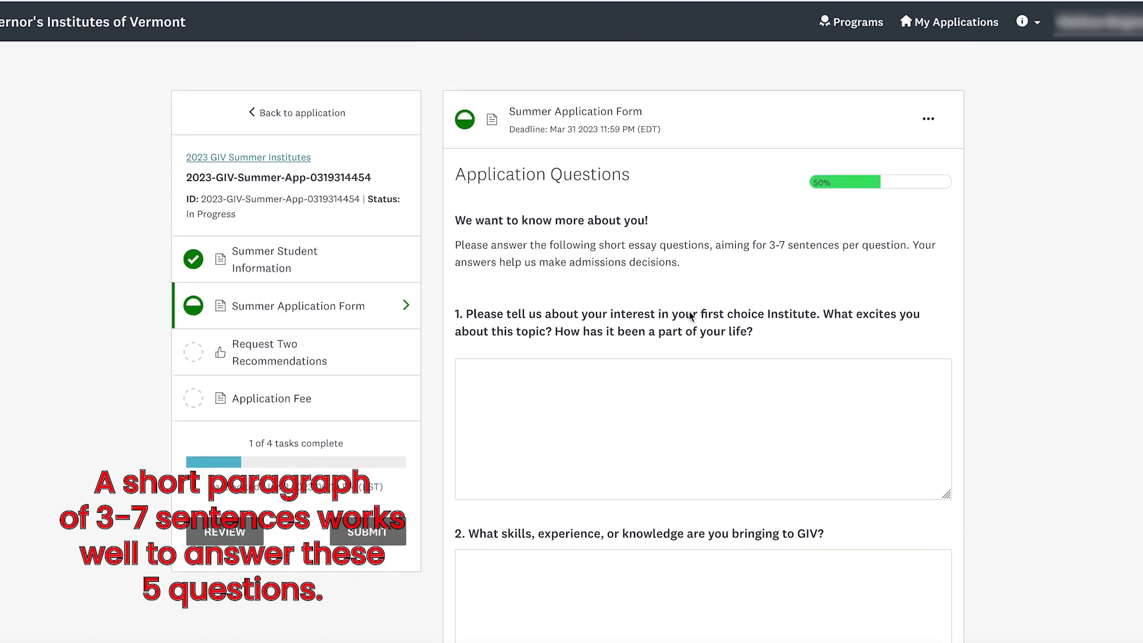
- Copy the drafted Lorem ipsum text from TextEdit and paste it into the first essay box
left_click(1024, 642)
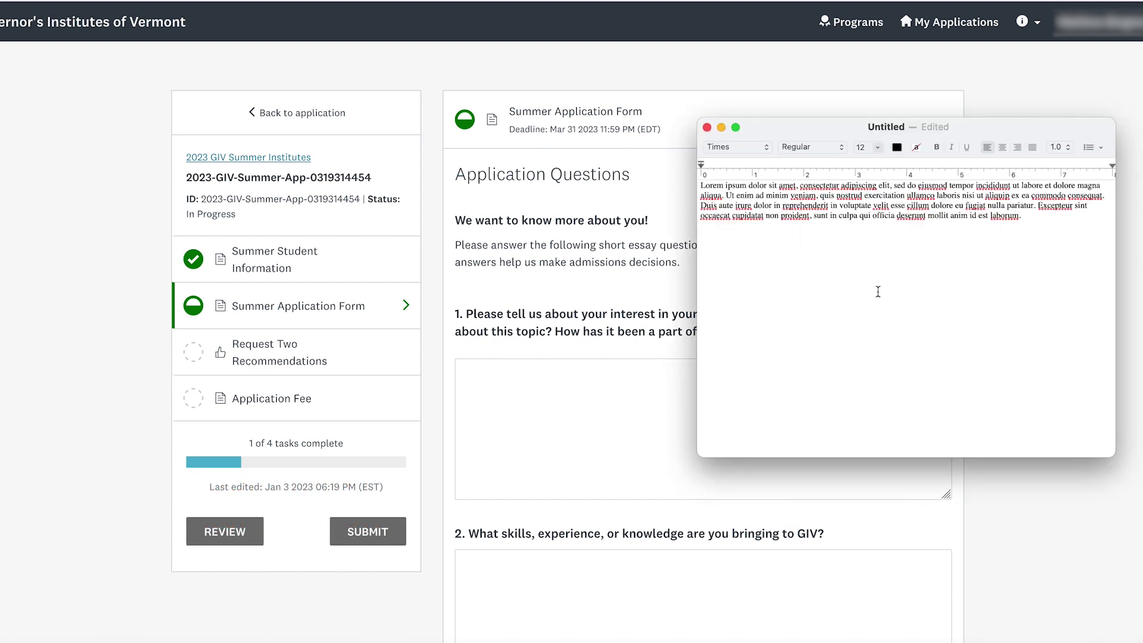
key("super+a")
key("super+c")
left_click(594, 426)
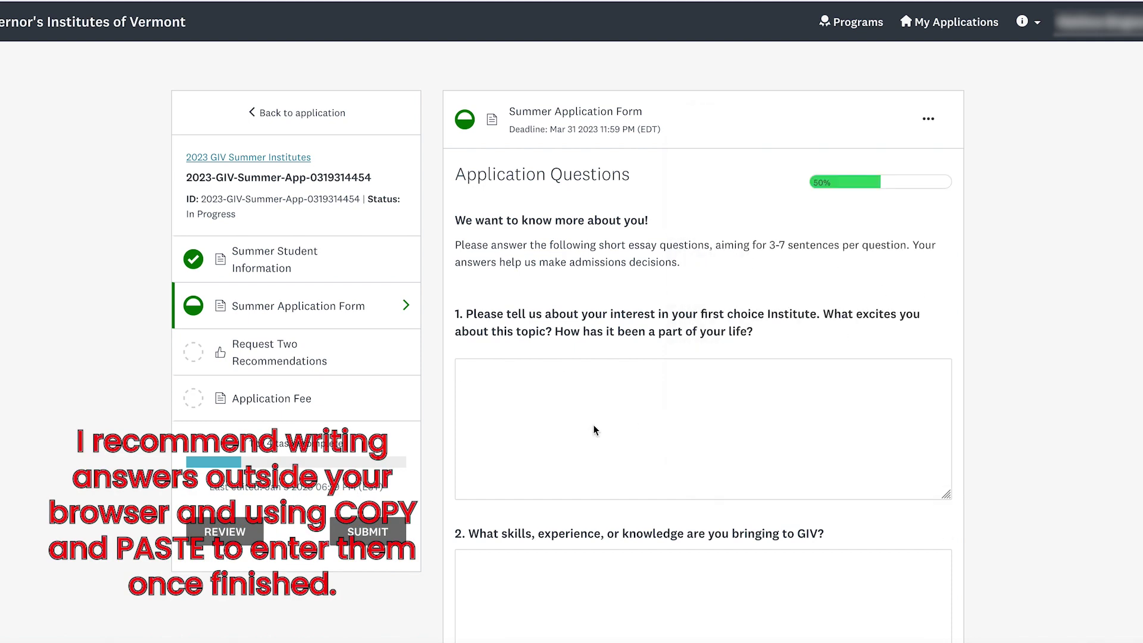
key("super+v")
- Paste the same text into the remaining essay boxes and Save & Continue Editing
scroll(591, 428, "down", 3)
left_click(591, 427)
key("super+v")
left_click(592, 429)
key("super+v")
left_click(595, 438)
key("super+v")
left_click(640, 459)
key("super+v")
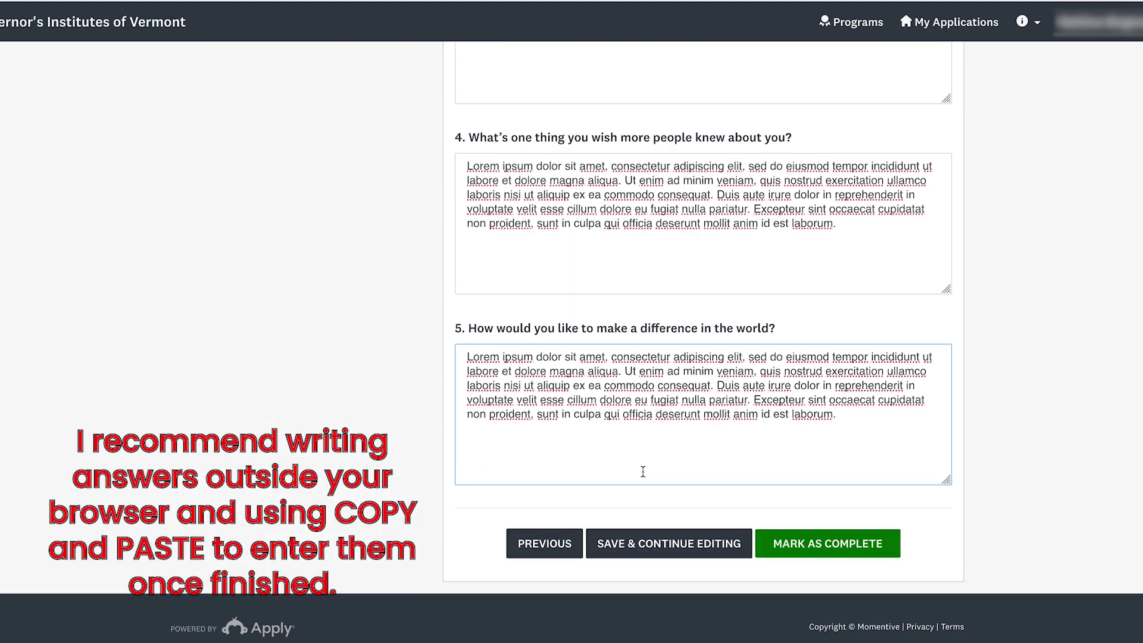
scroll(734, 284, "up", 10)
scroll(735, 288, "down", 15)
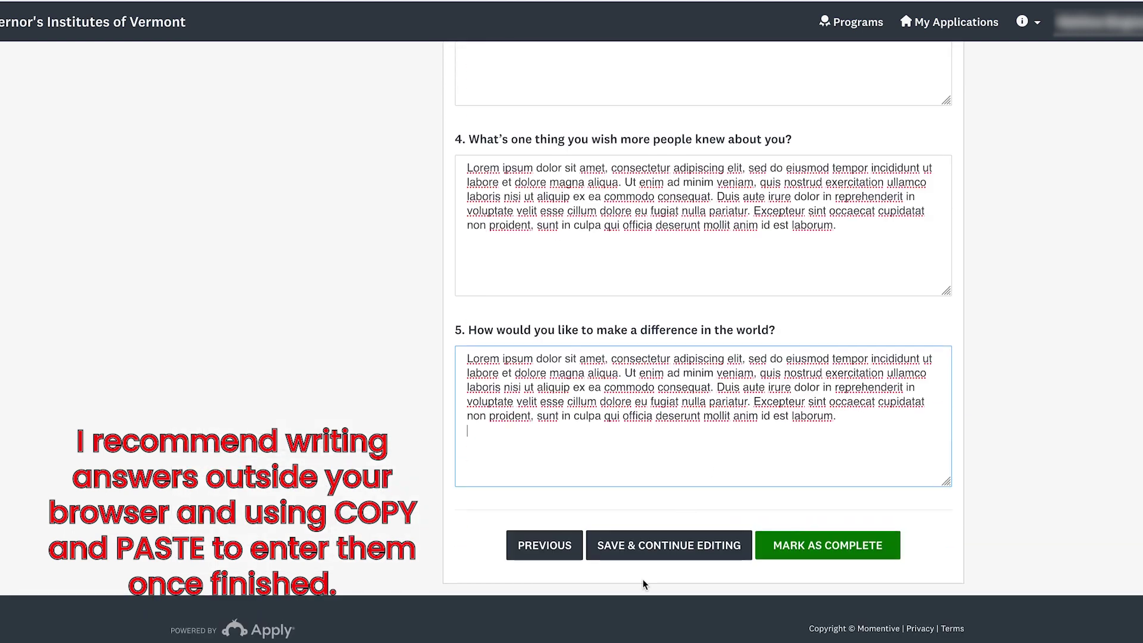
left_click(666, 553)
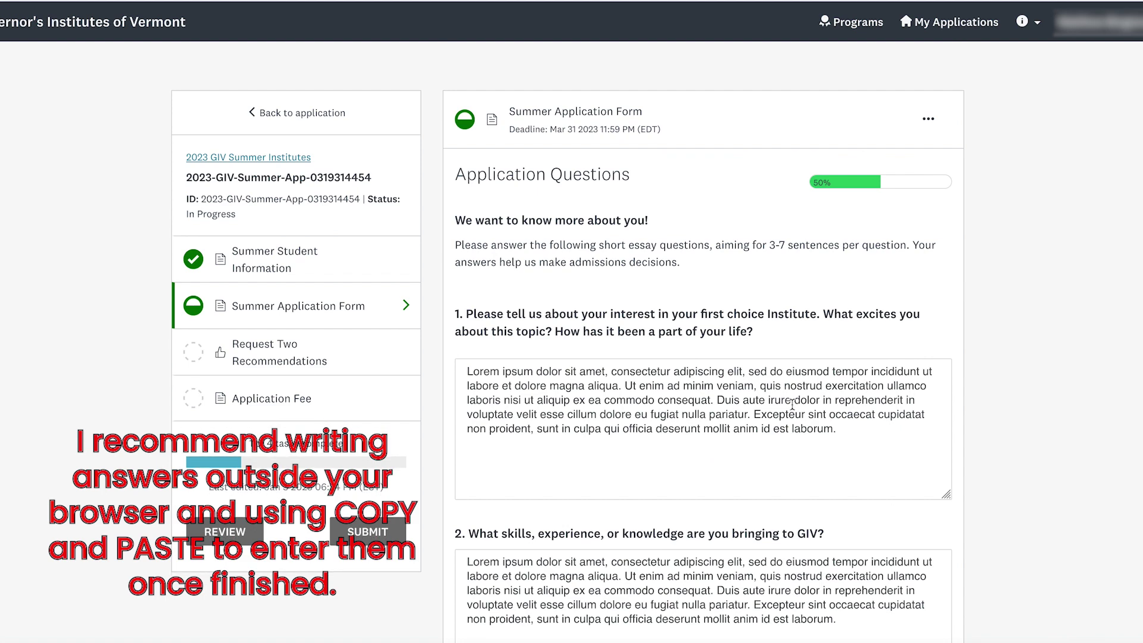
scroll(806, 416, "down", 13)
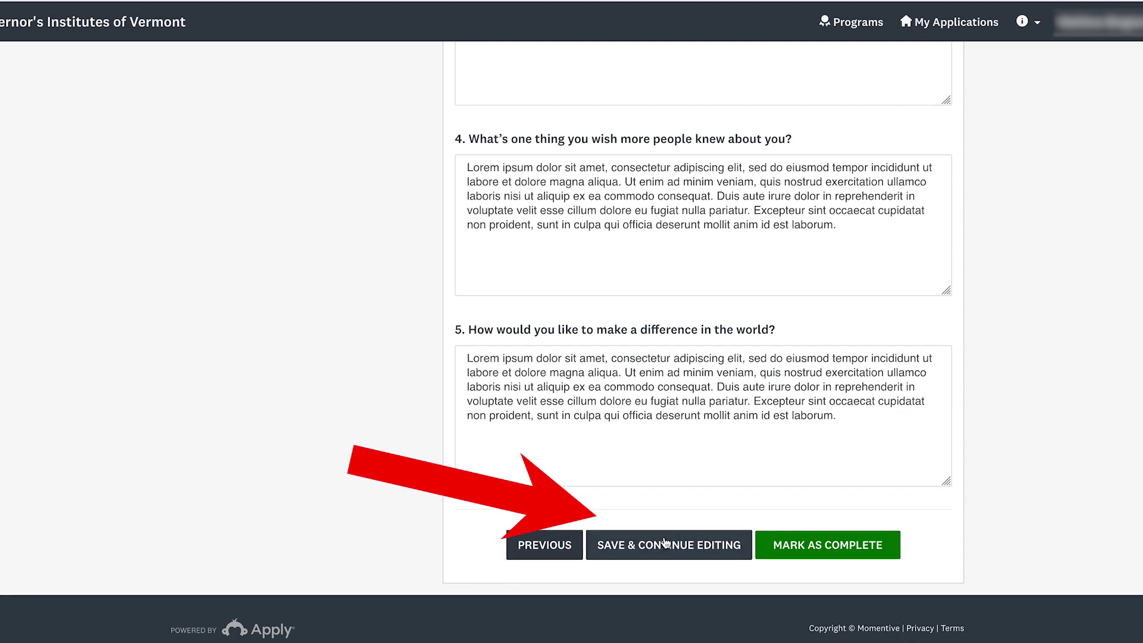
- Save the essays again and mark the Summer Application Form as complete
left_click(665, 542)
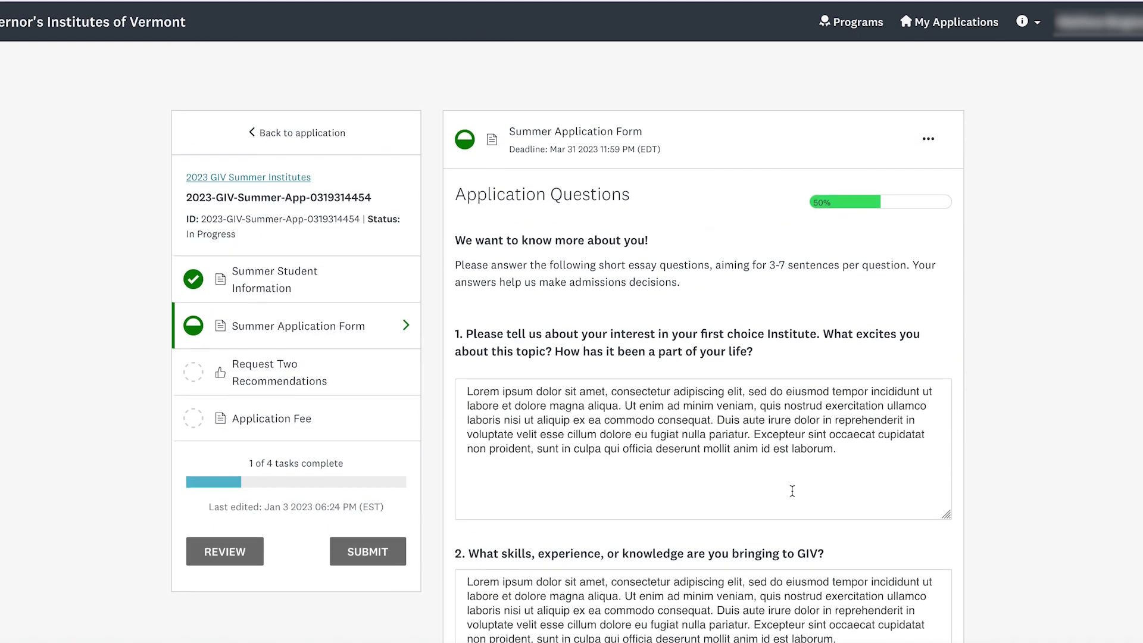
scroll(791, 490, "down", 13)
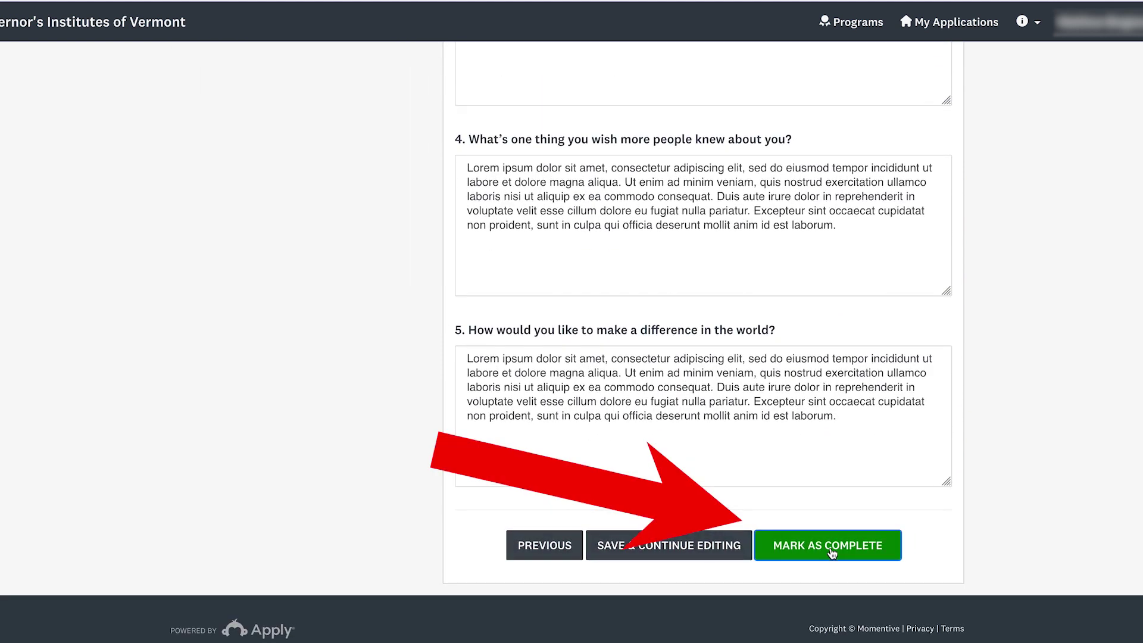
left_click(832, 553)
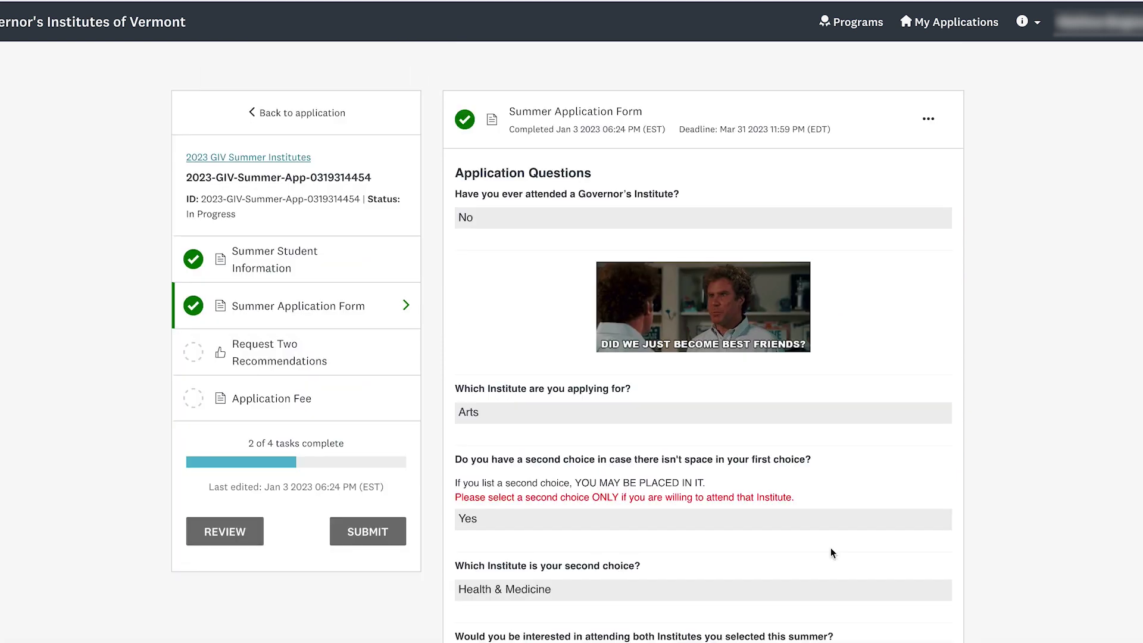
scroll(770, 378, "down", 9)
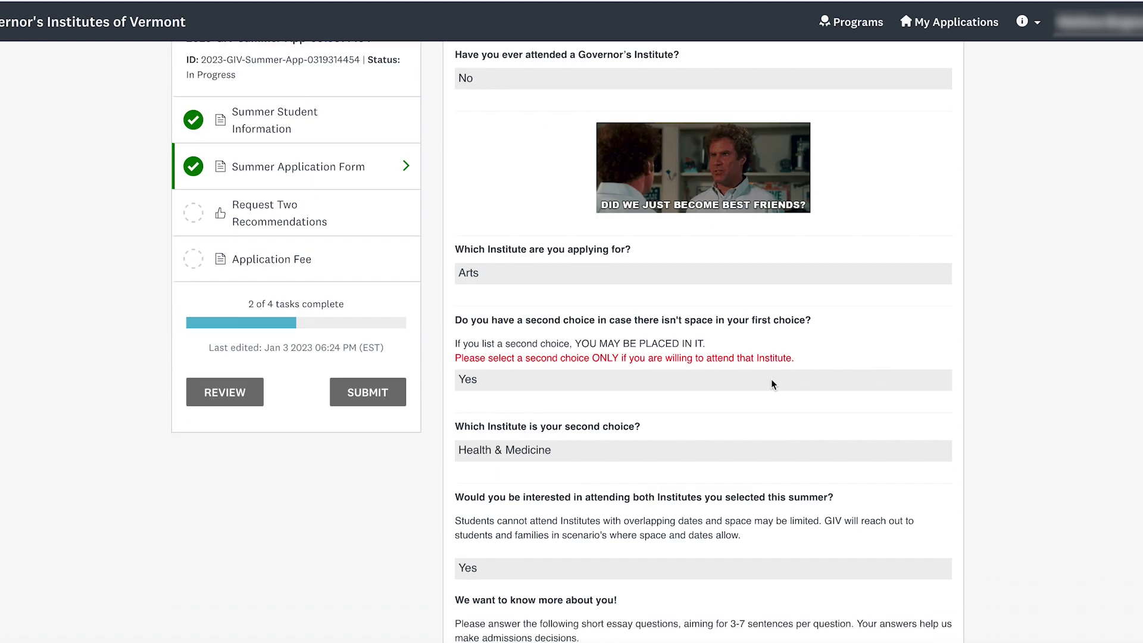
scroll(770, 378, "up", 10)
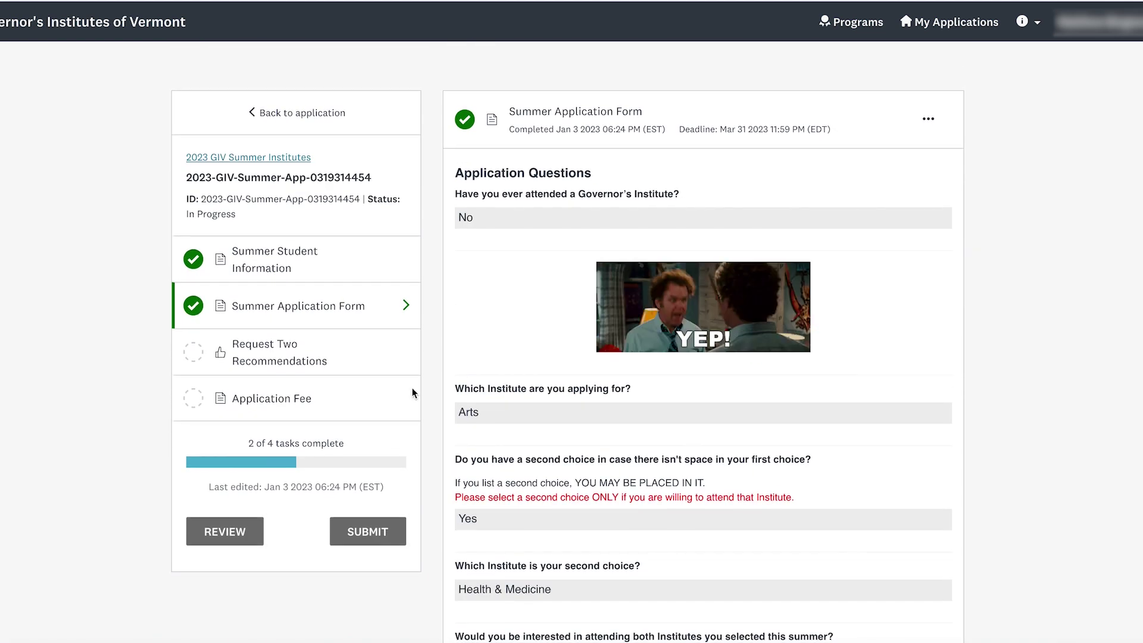
left_click(321, 361)
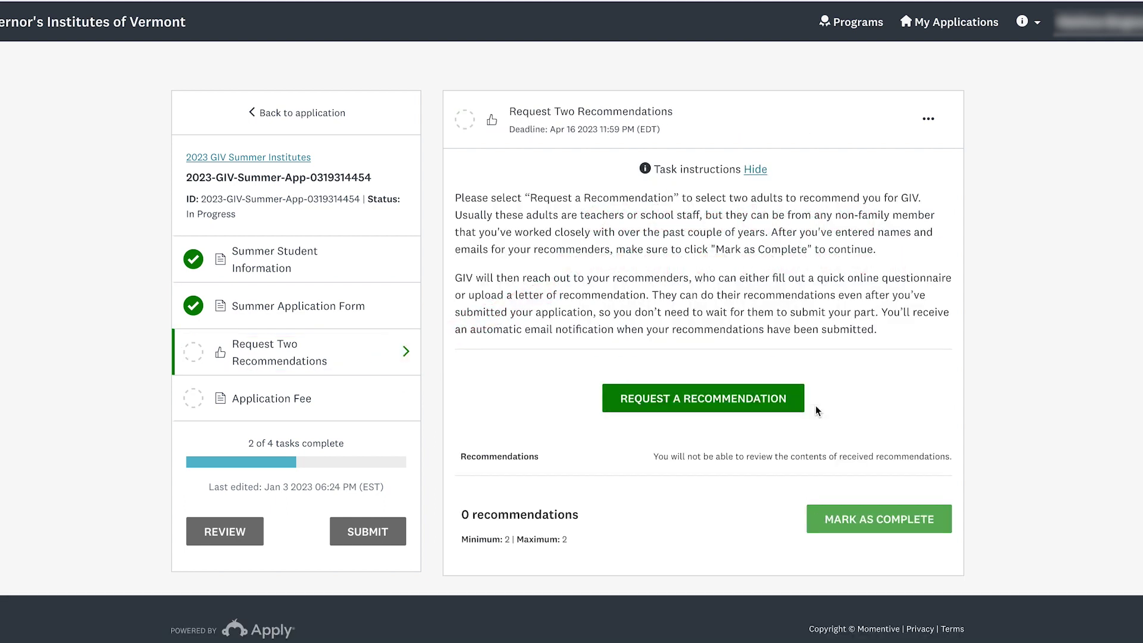
- Send a recommendation request with the first adult's name, e-mail and a thank-you message about attending GIV
left_click(794, 399)
left_click(538, 322)
type("Test")
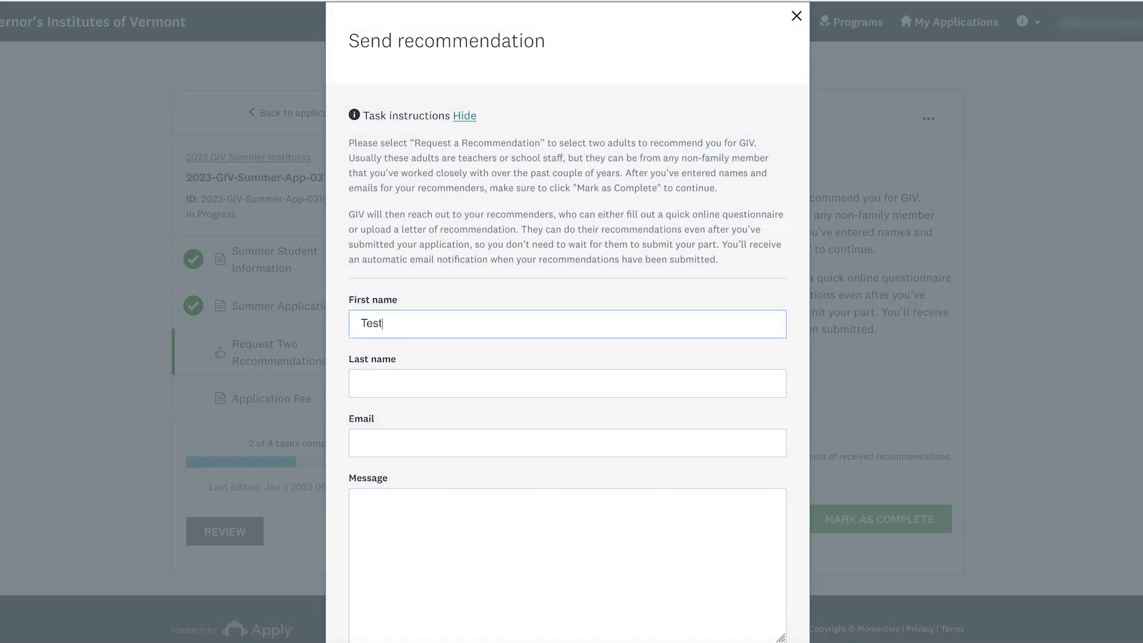
left_click(360, 383)
type("Adult")
left_click(361, 443)
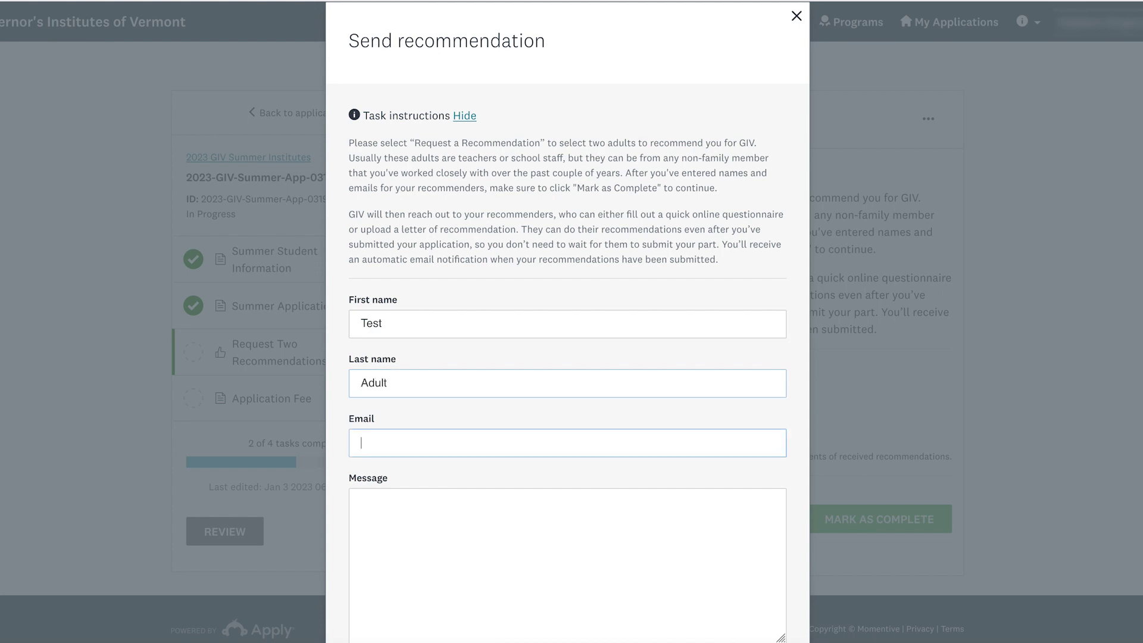
key("Tab")
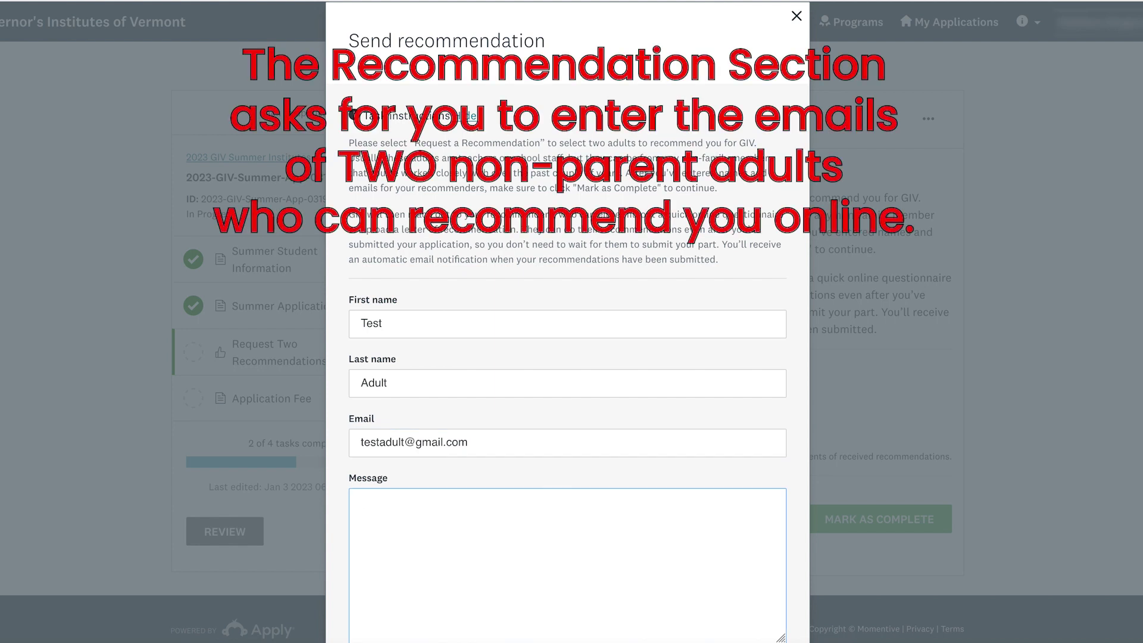
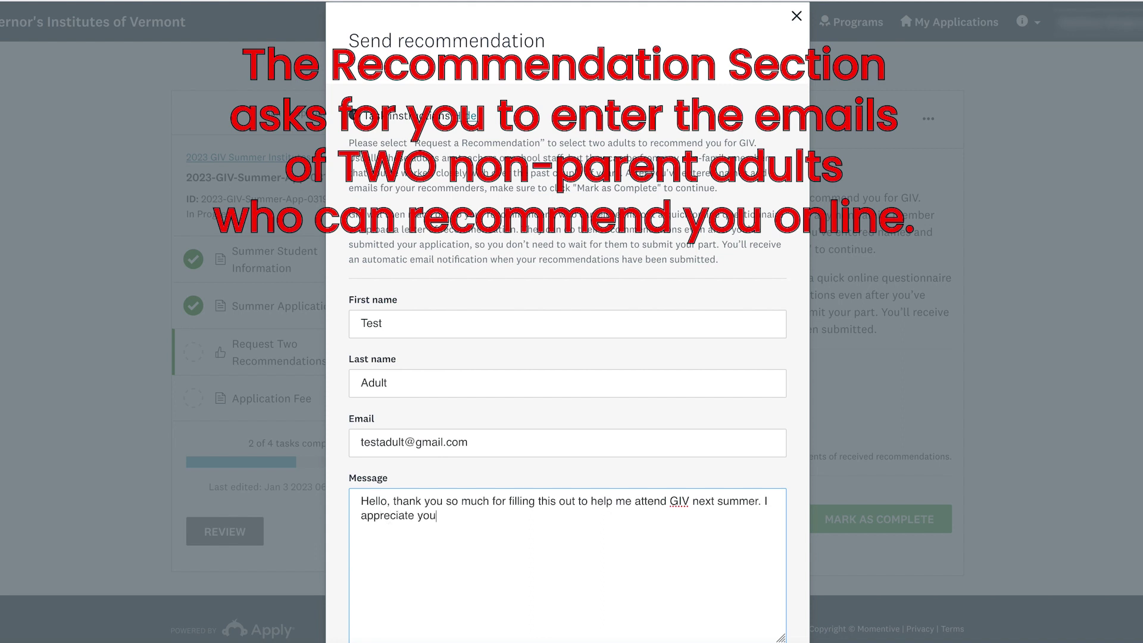
scroll(696, 309, "down", 2)
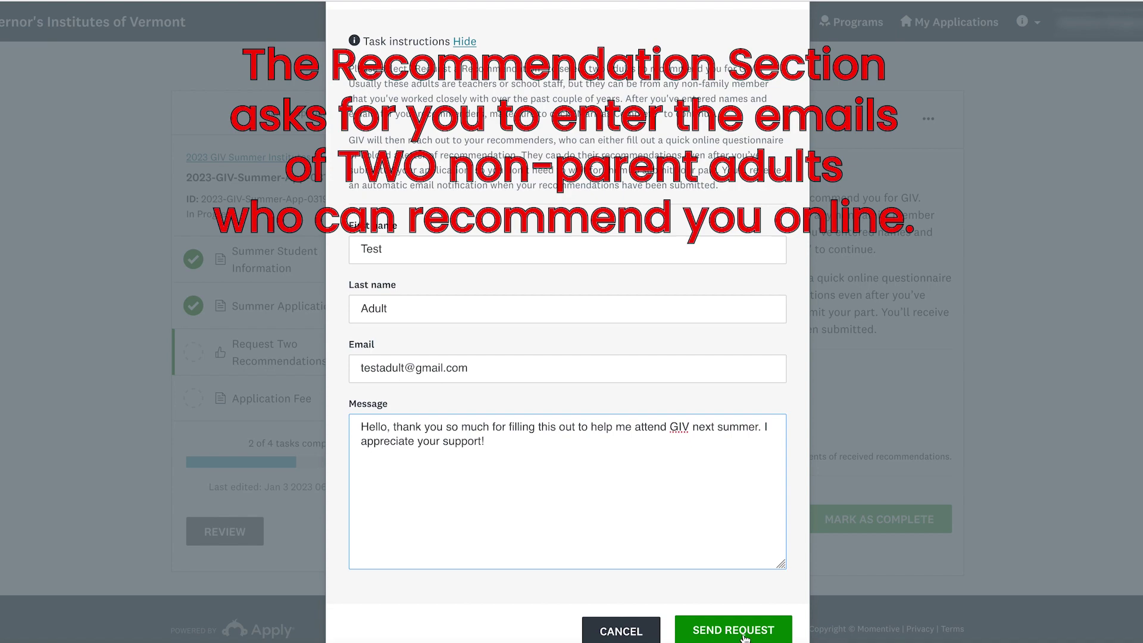
left_click(718, 632)
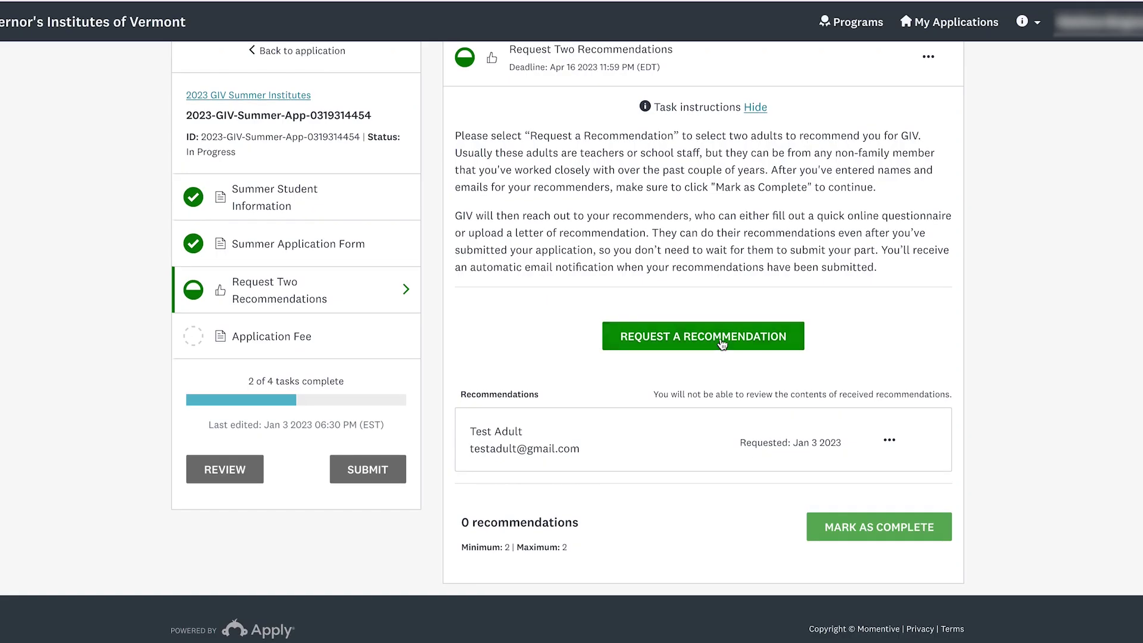
- Send a second recommendation request with the second adult's first name, last name and e-mail
left_click(723, 341)
left_click(418, 321)
type("Test2")
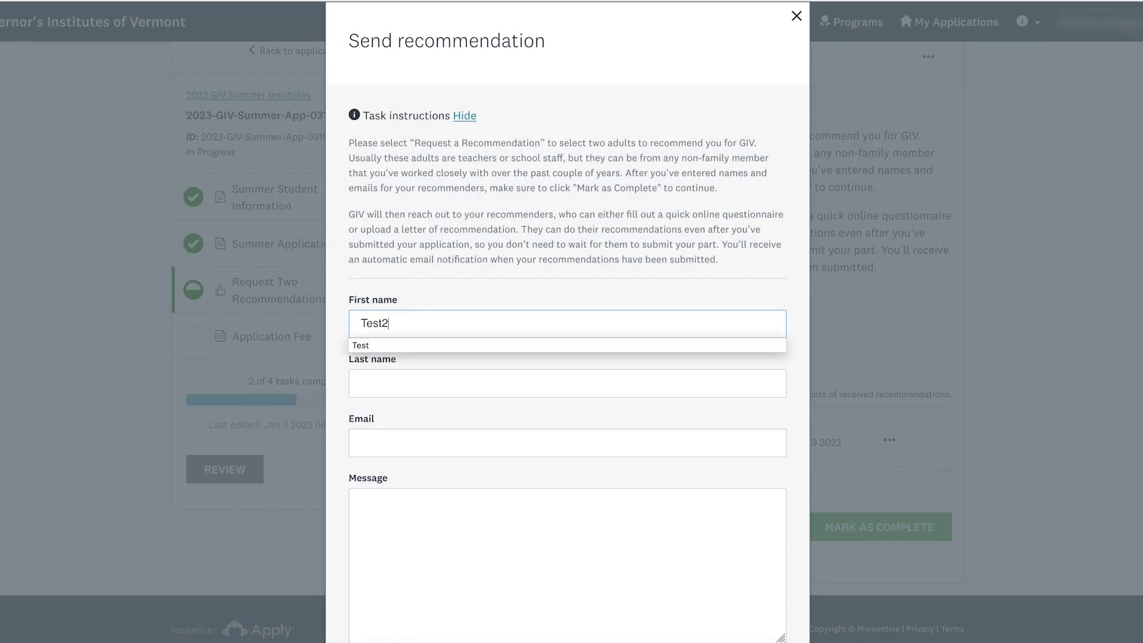
key("Tab")
type("Adult2")
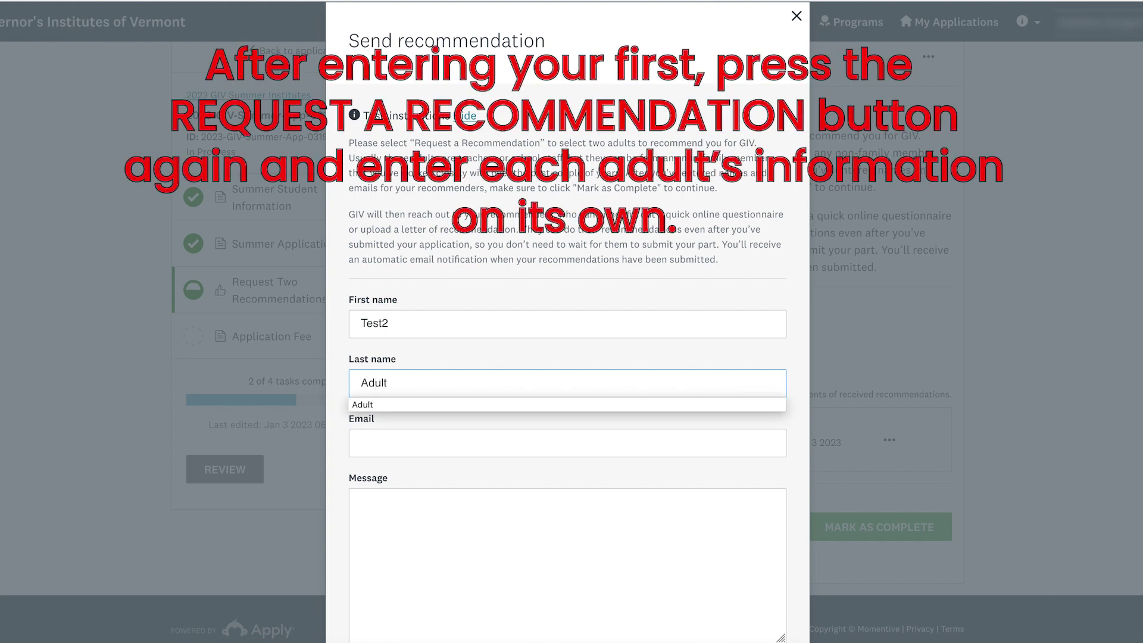
key("Tab")
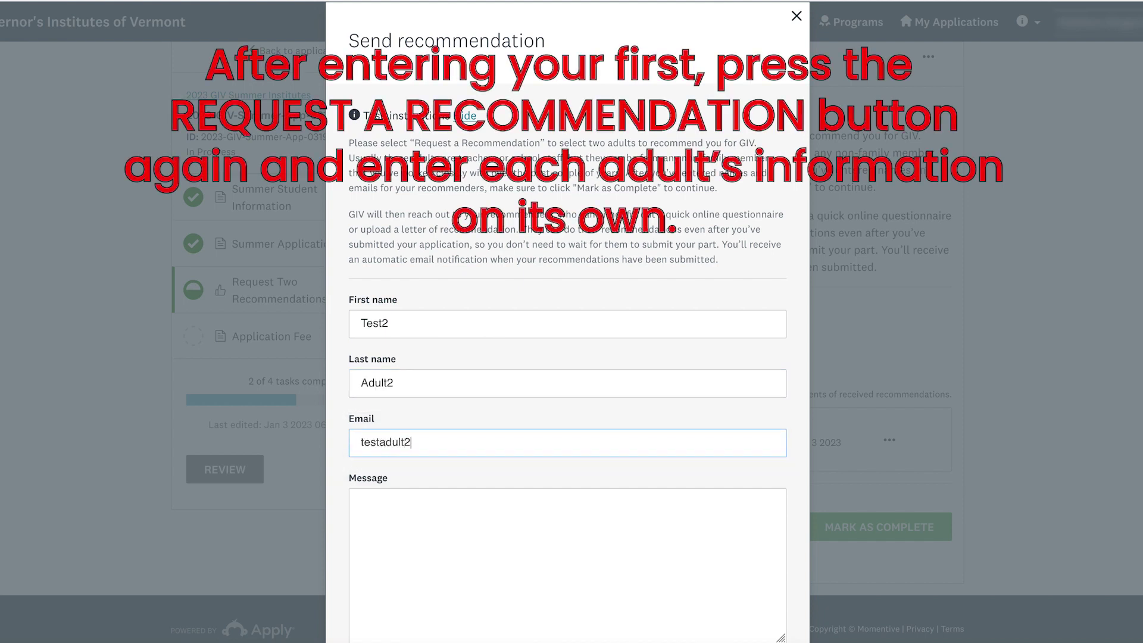
key("Tab")
scroll(712, 502, "down", 2)
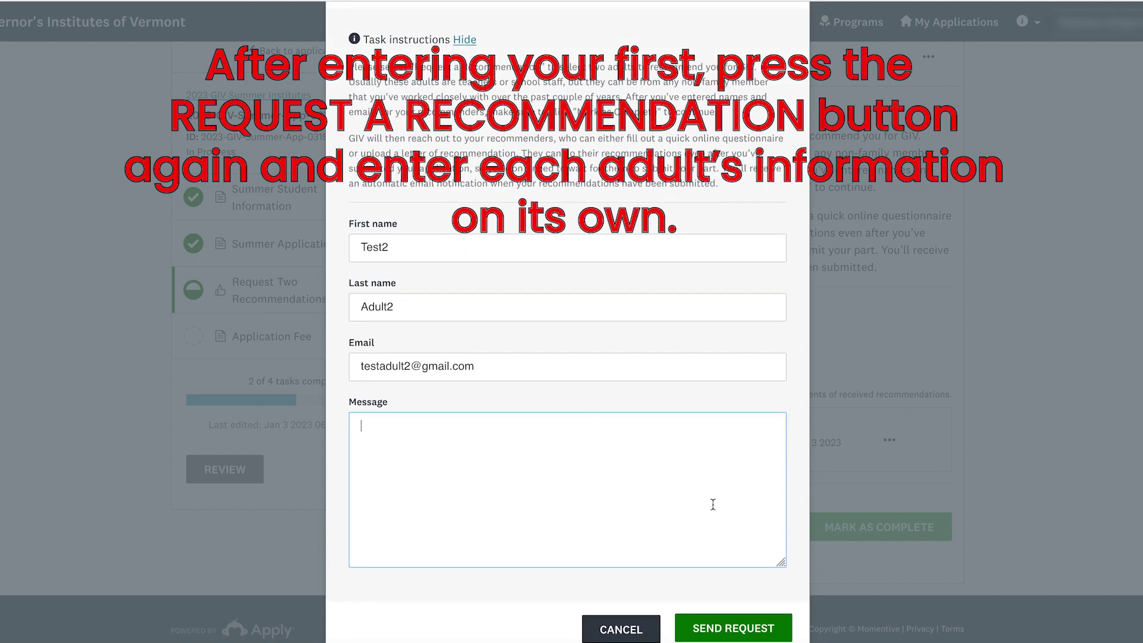
left_click(733, 630)
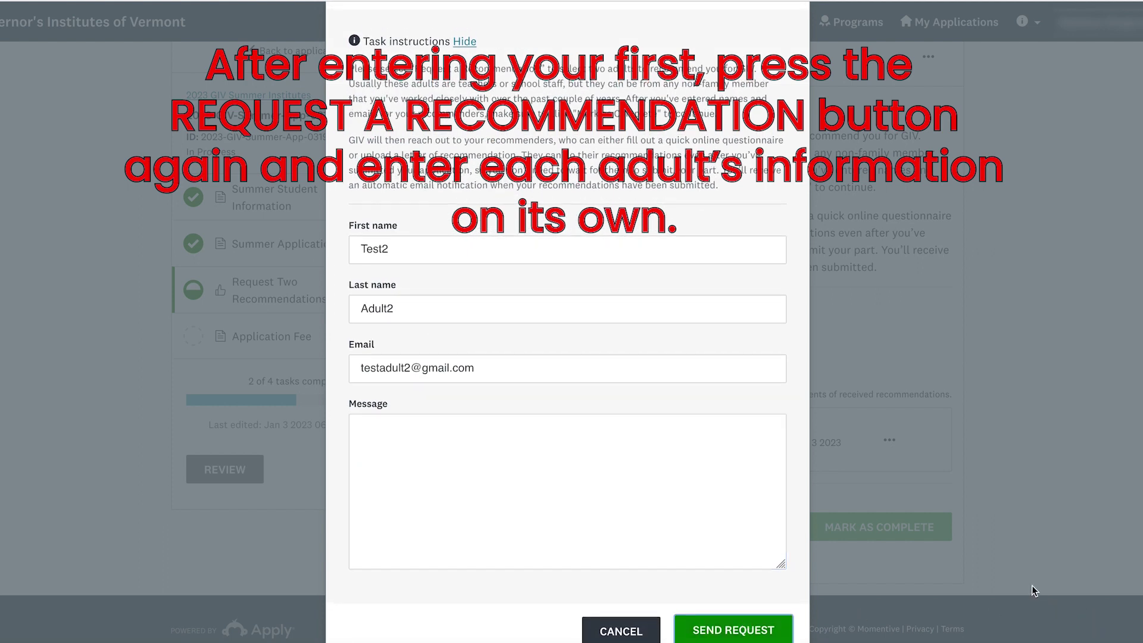
scroll(960, 574, "down", 2)
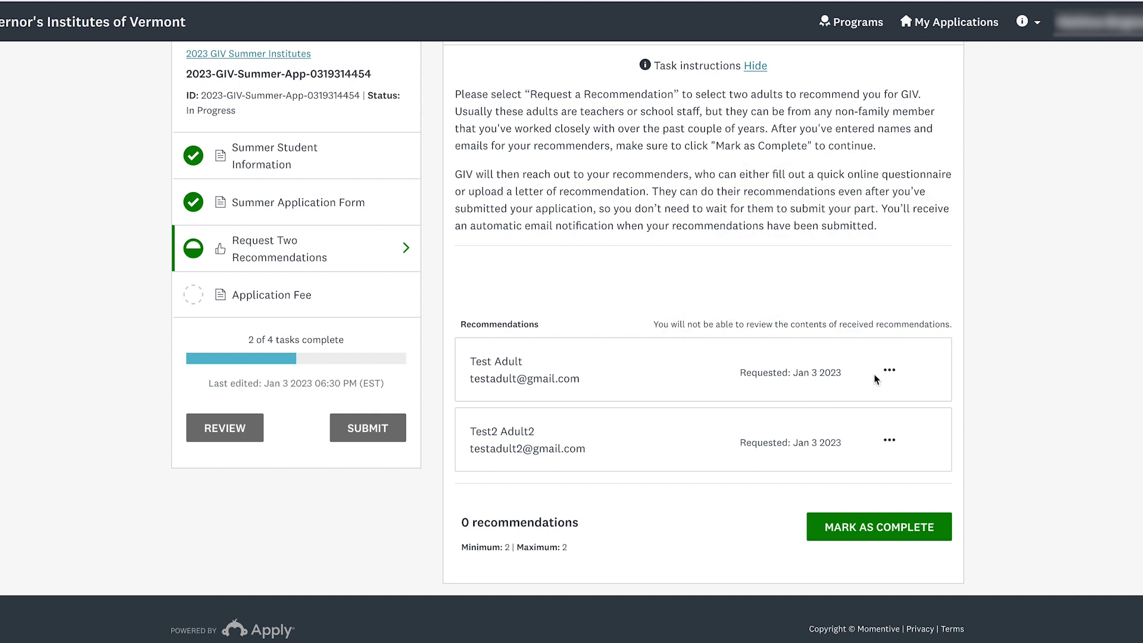
- Check the first request's options menu, then mark Request Two Recommendations as complete
left_click(890, 374)
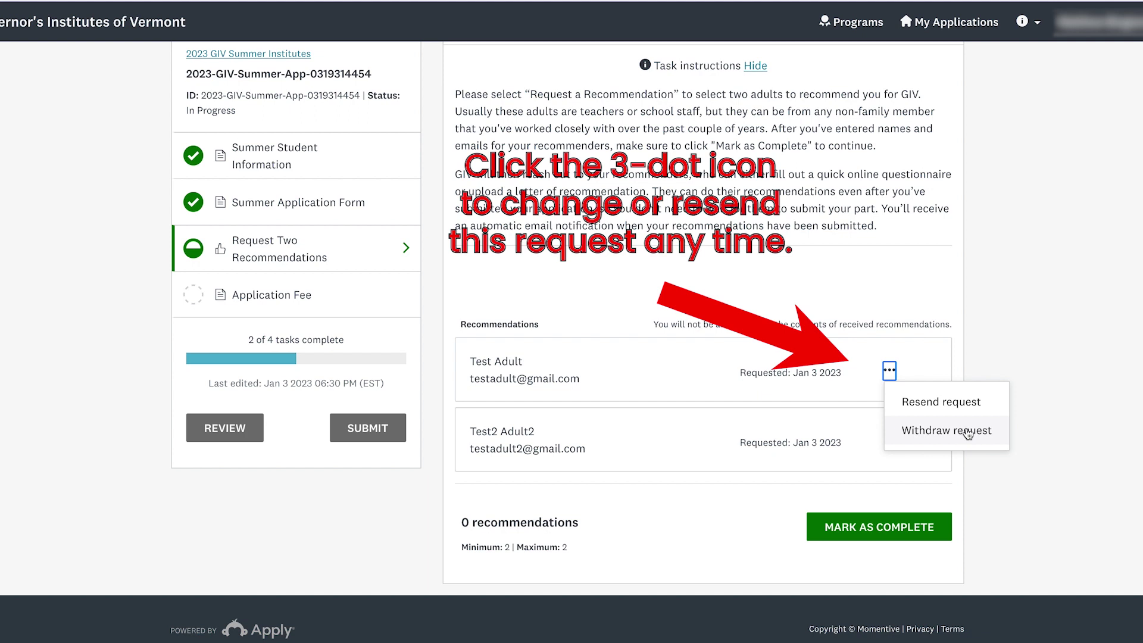
left_click(1046, 436)
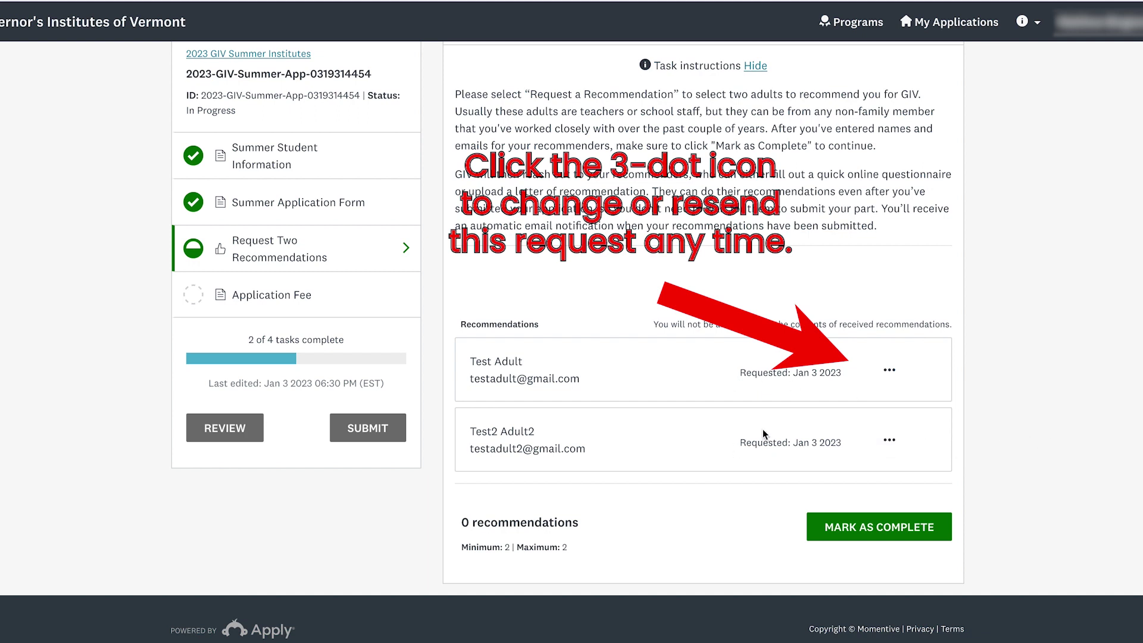
left_click(889, 370)
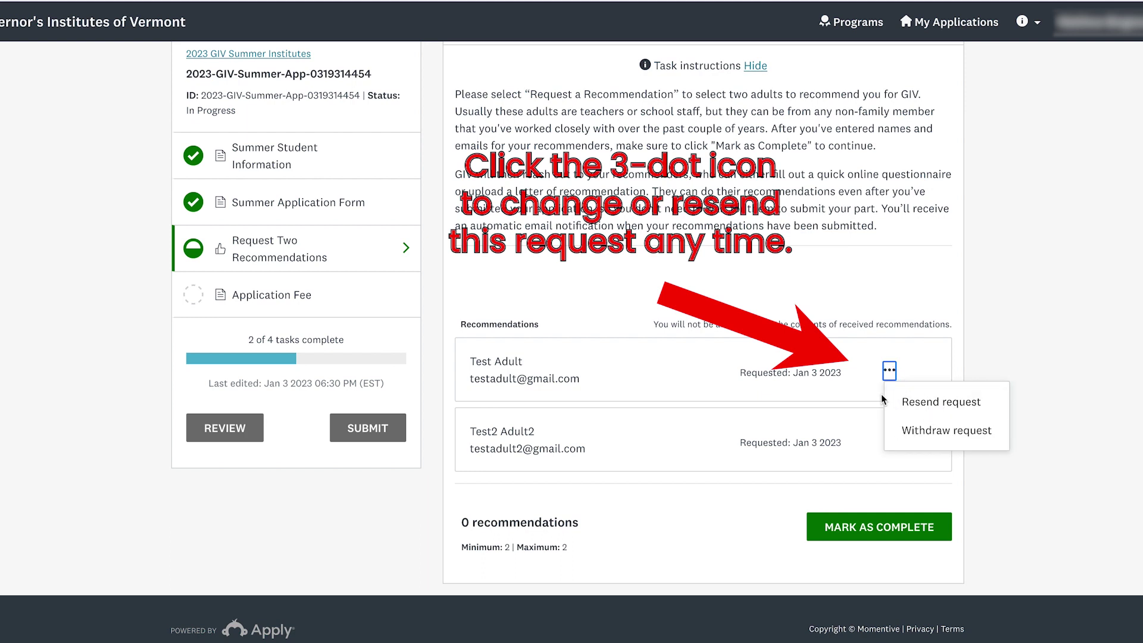
left_click(1001, 344)
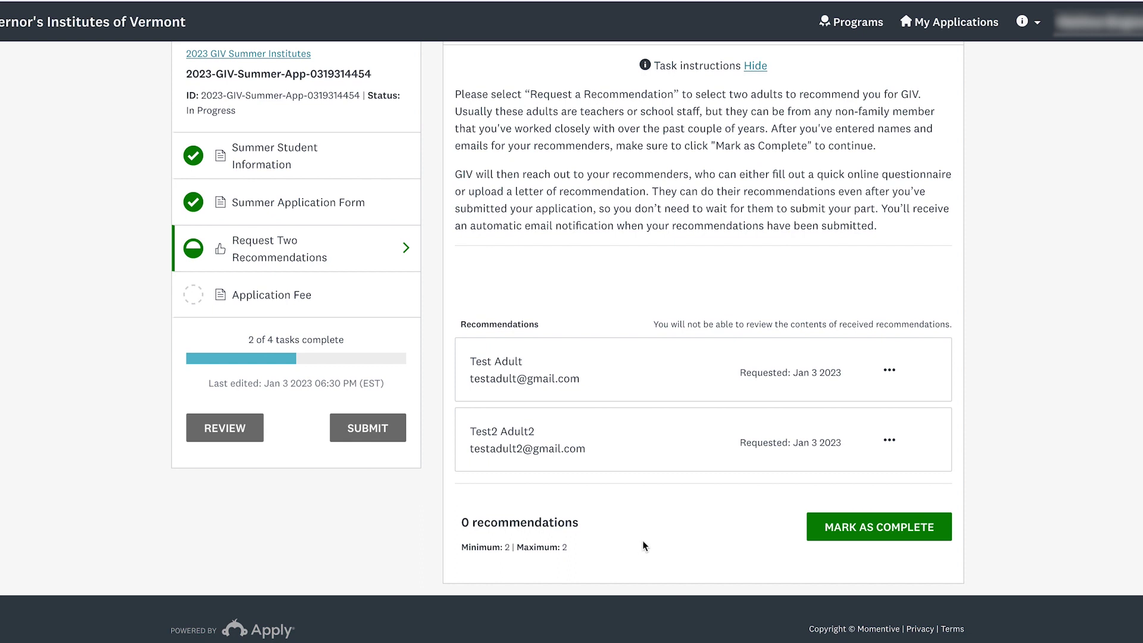
scroll(667, 540, "up", 1)
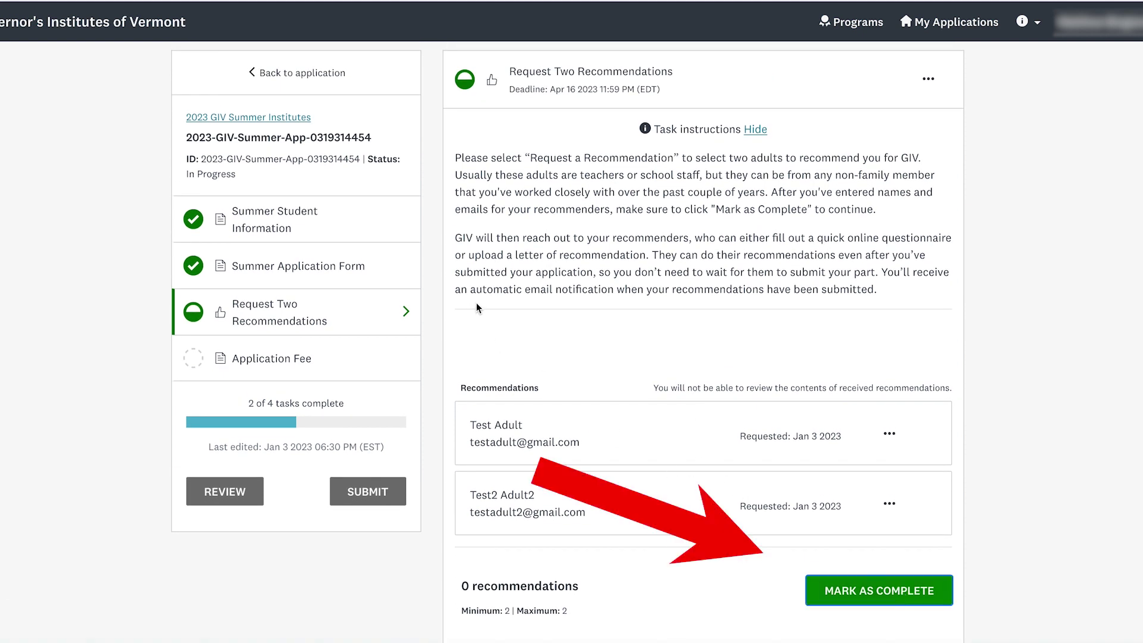
left_click(879, 590)
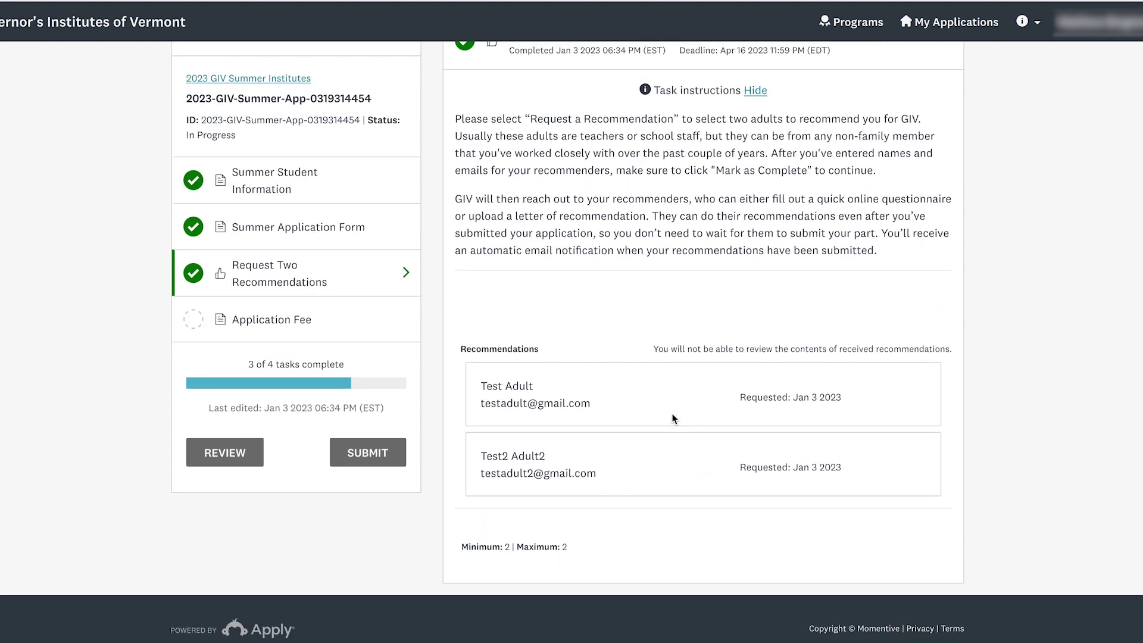
scroll(642, 309, "up", 1)
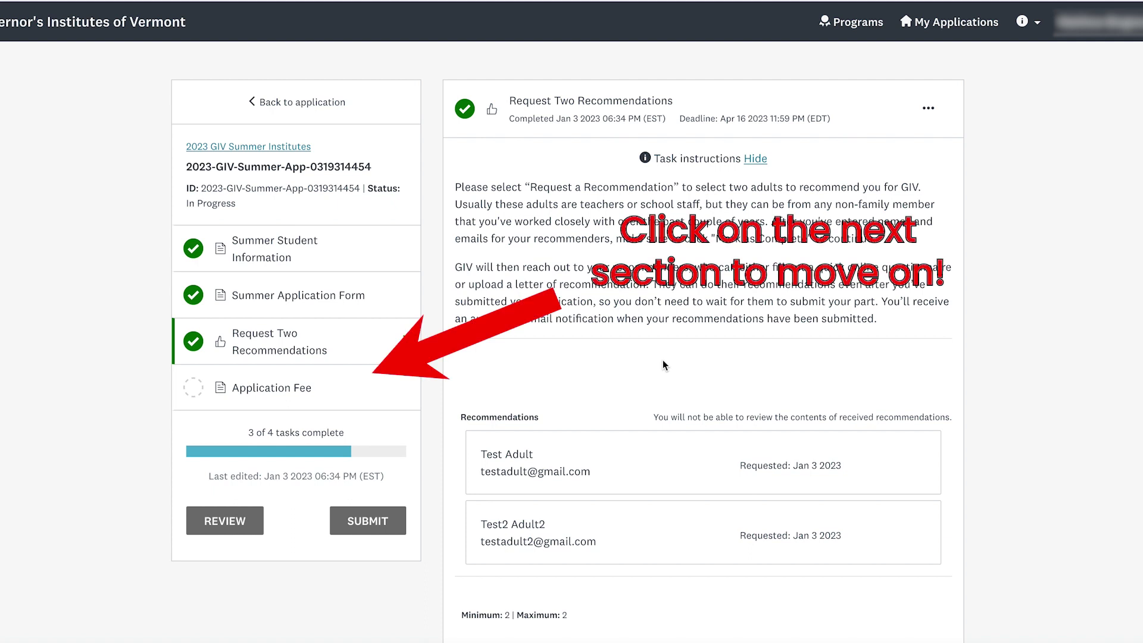
scroll(662, 360, "up", 1)
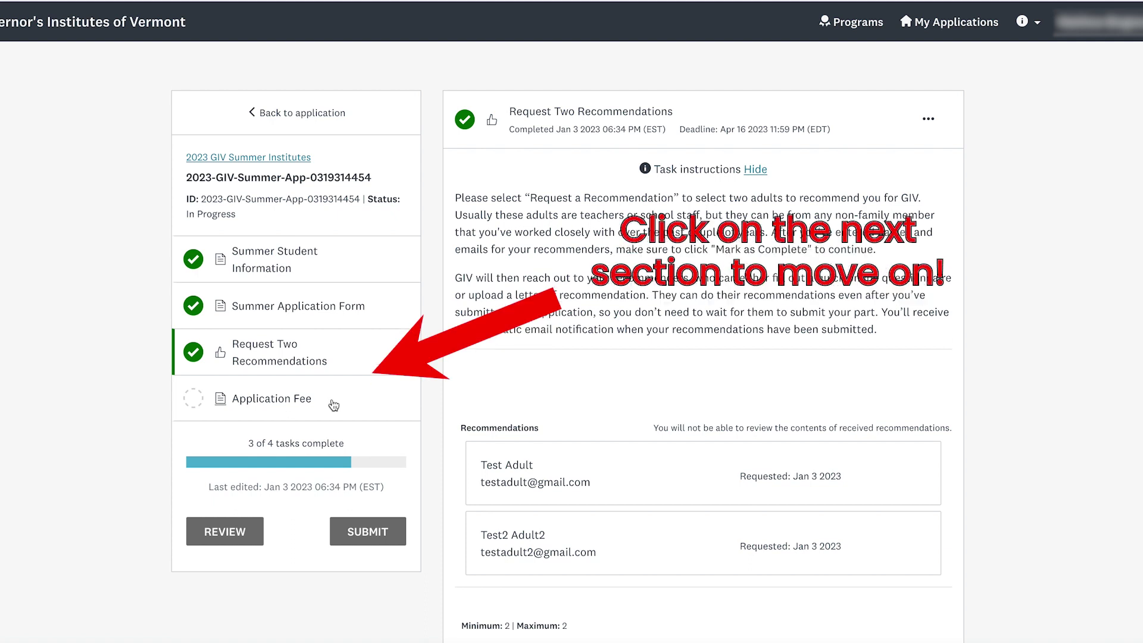
- In the Application Fee task, try 'Pay my $25 online', then choose 'Mail a check to GIV'
left_click(333, 405)
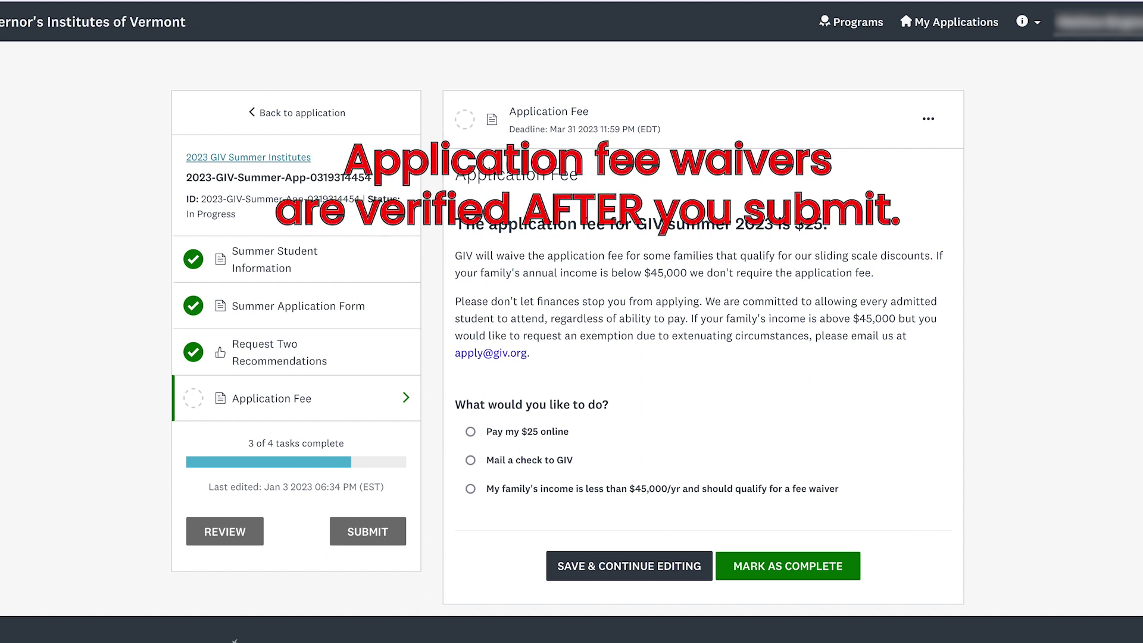
left_click(478, 430)
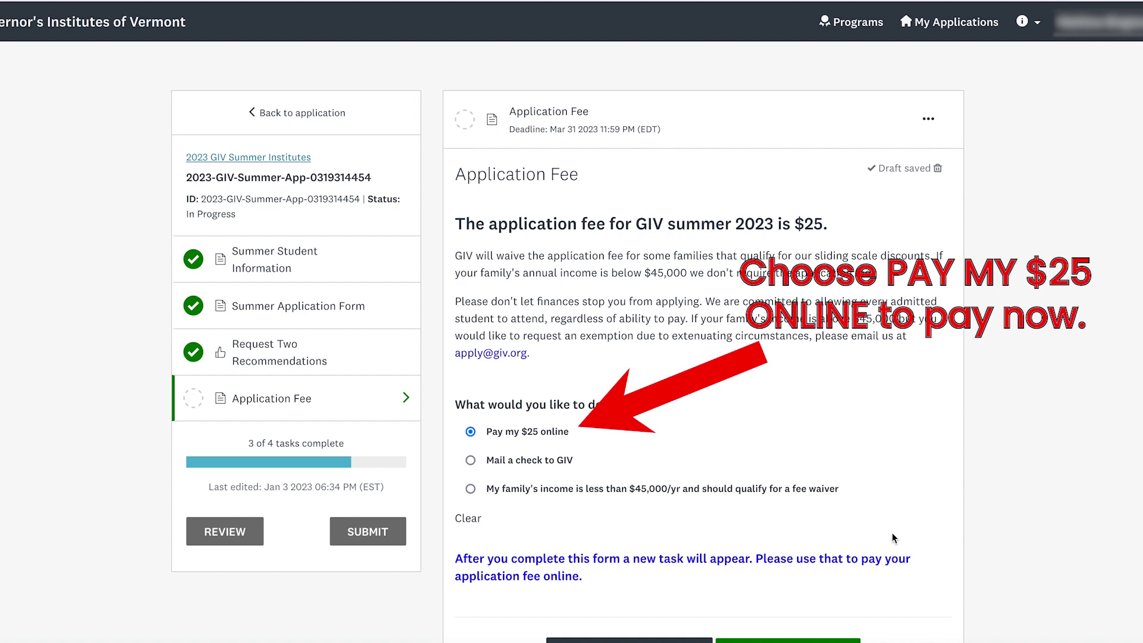
scroll(826, 485, "down", 1)
scroll(552, 377, "down", 1)
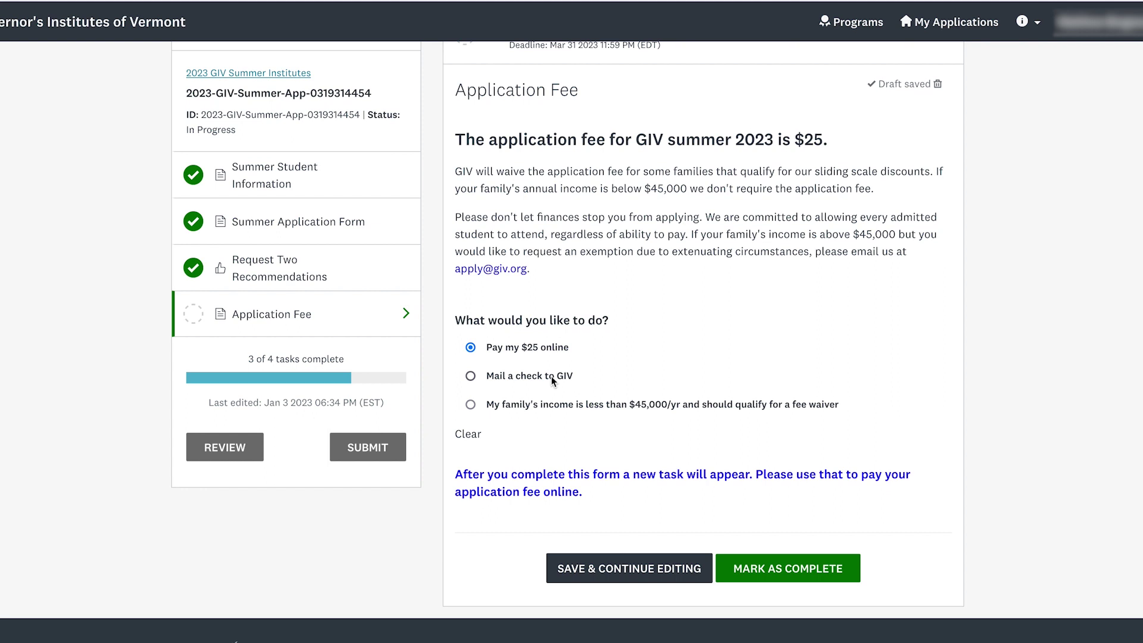
left_click(551, 376)
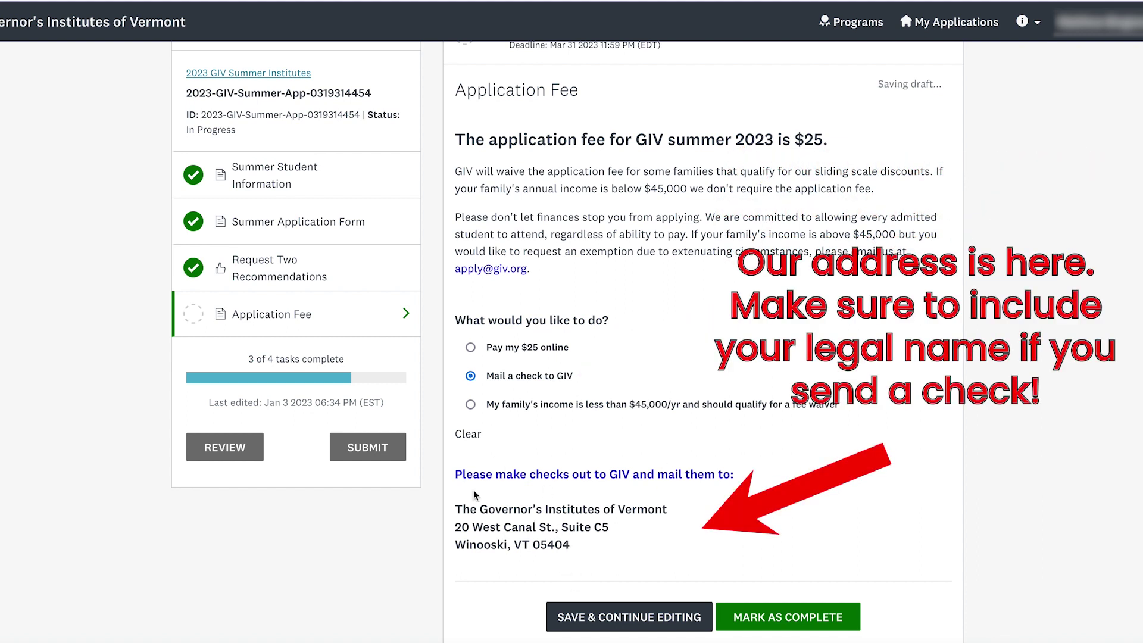
- Try the income-based fee waiver option, then complete the Application Fee task with $25 online payment
scroll(551, 542, "down", 1)
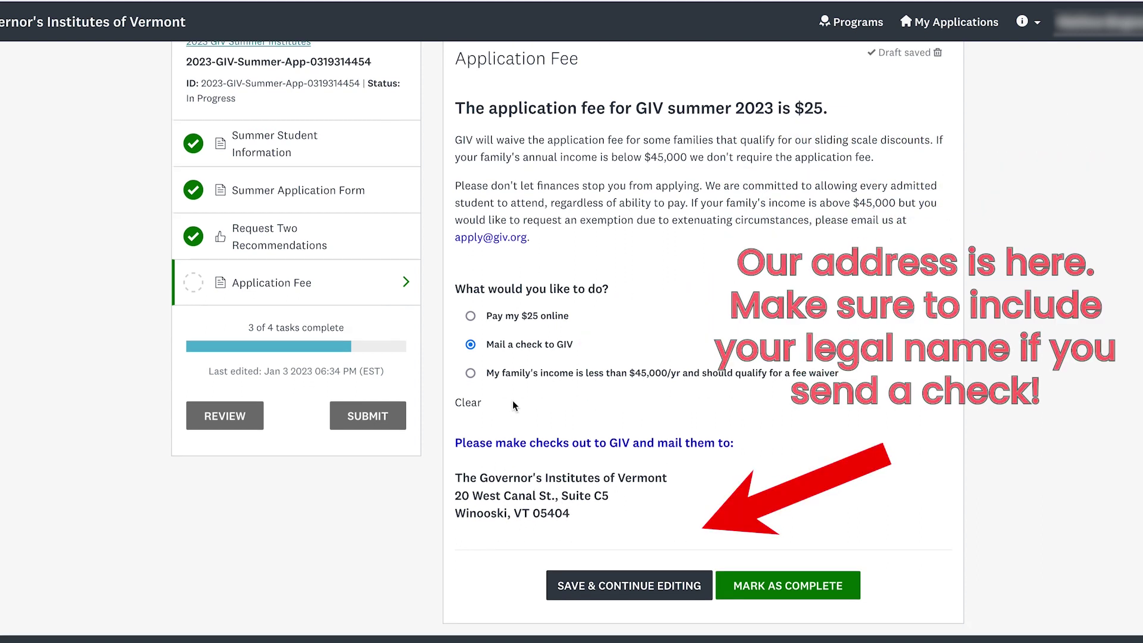
left_click(543, 375)
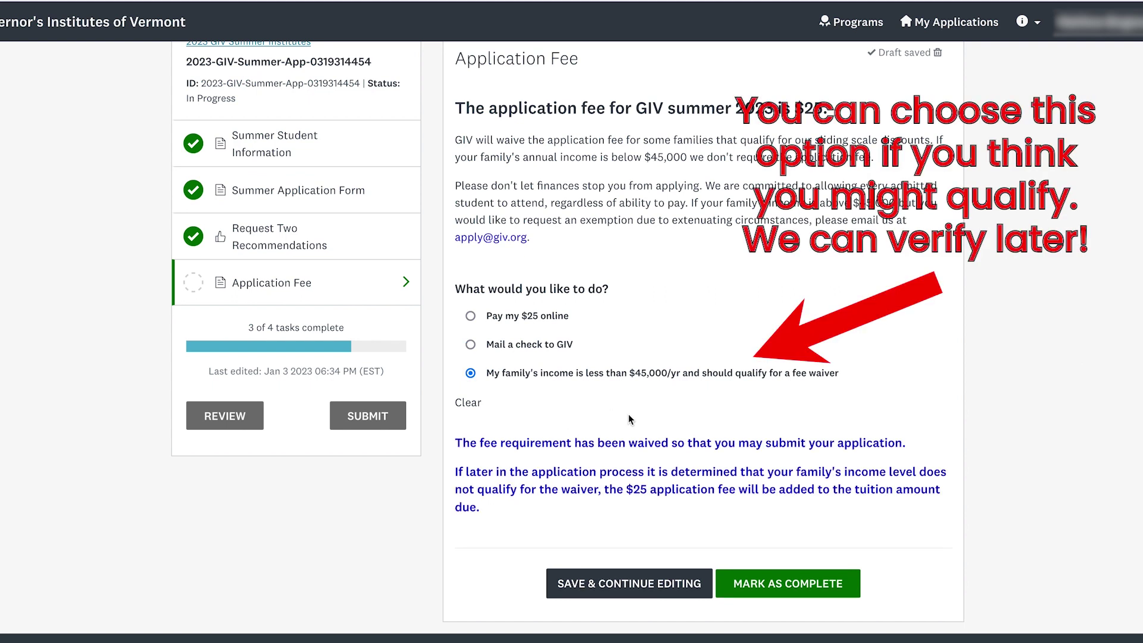
scroll(646, 440, "down", 1)
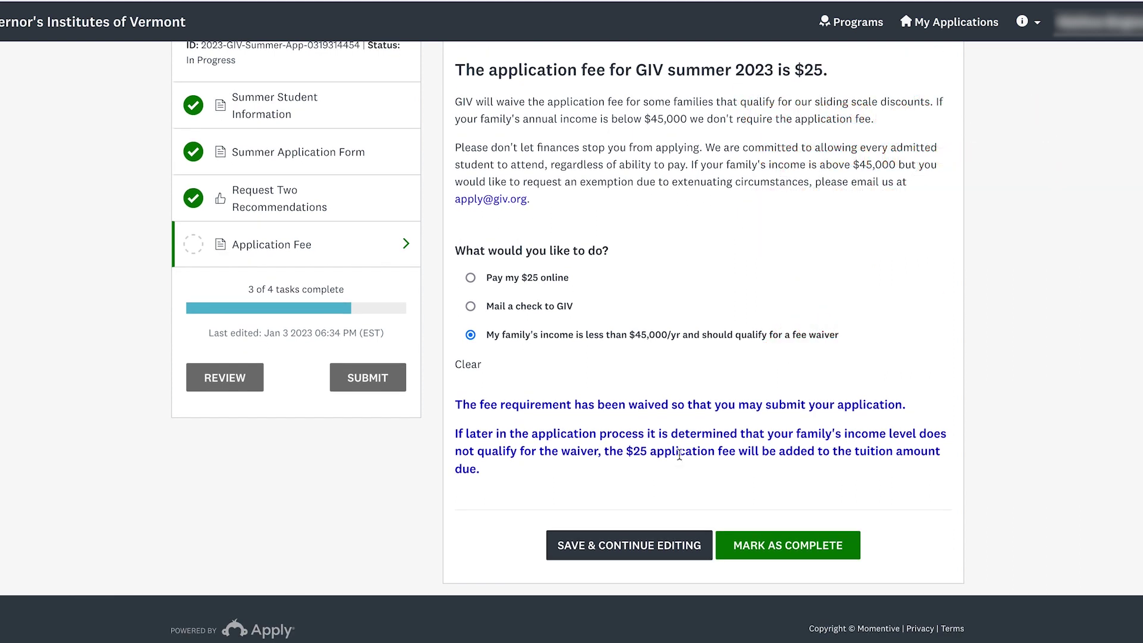
scroll(680, 455, "up", 1)
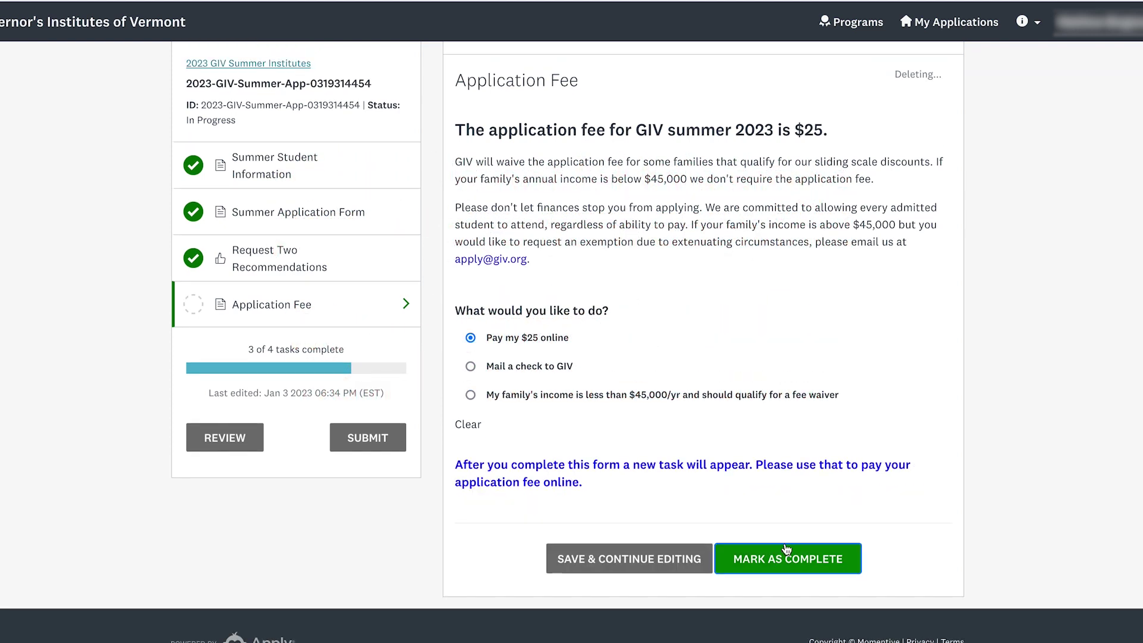
left_click(787, 556)
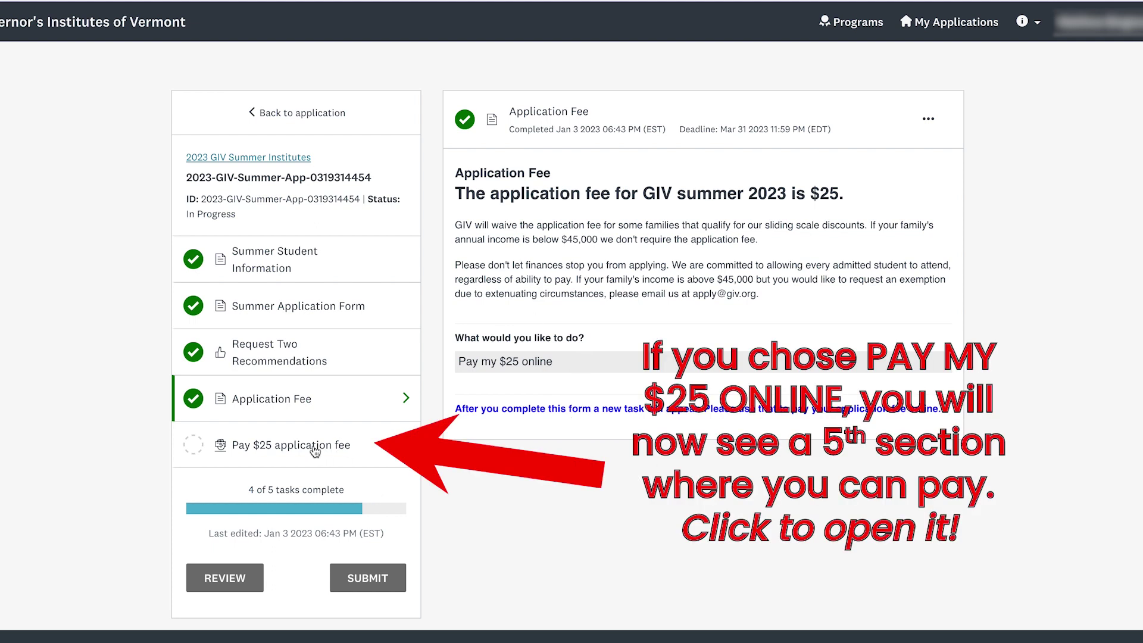
- Open the Pay $25 application fee task and start PayPal Checkout
left_click(228, 442)
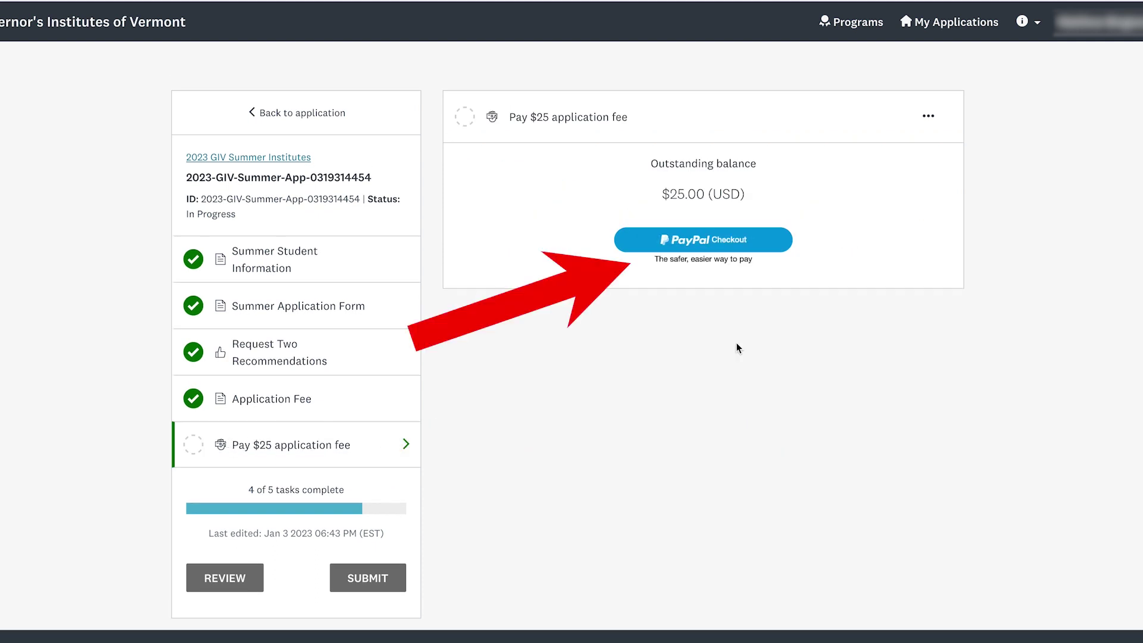
left_click(723, 241)
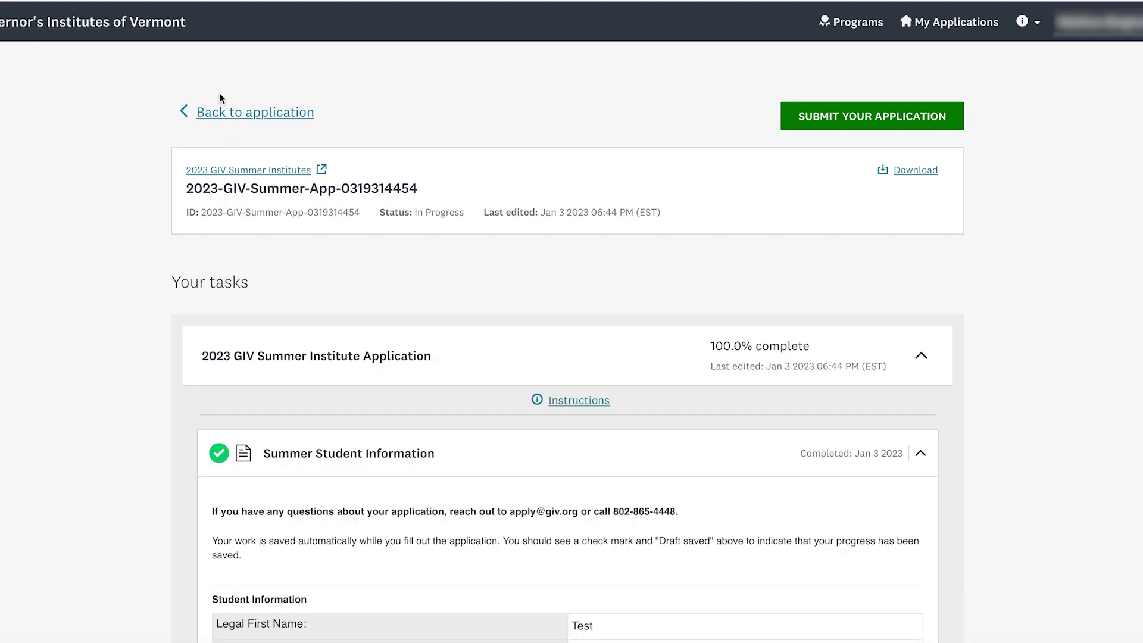
- From the application overview, submit the GIV 2023 Summer Institutes application and confirm the submission
left_click(237, 117)
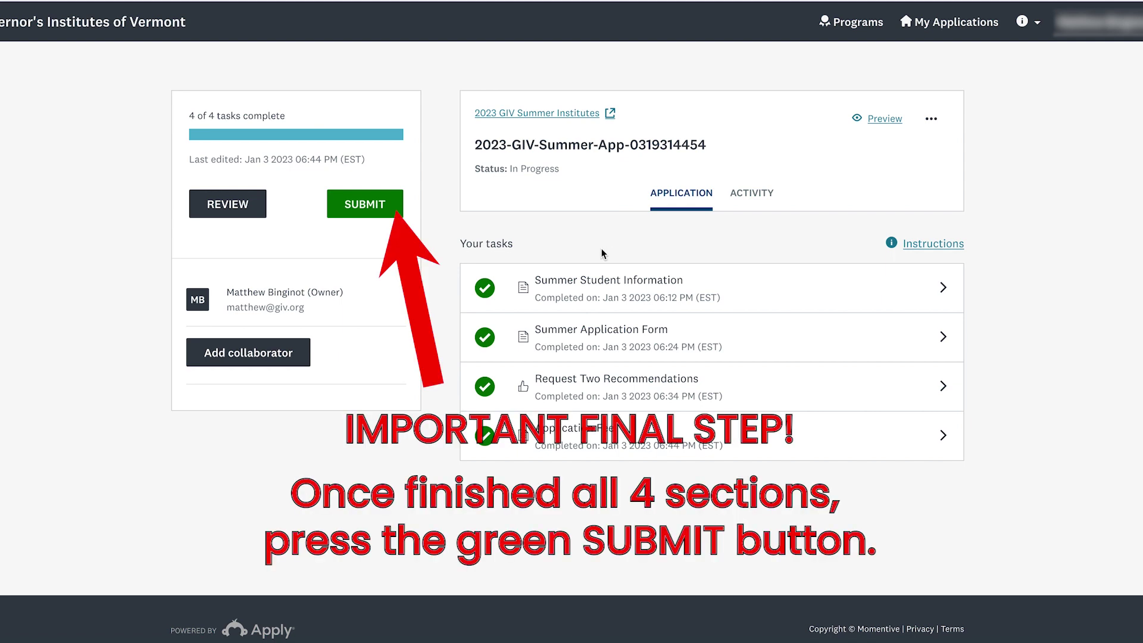
left_click(365, 206)
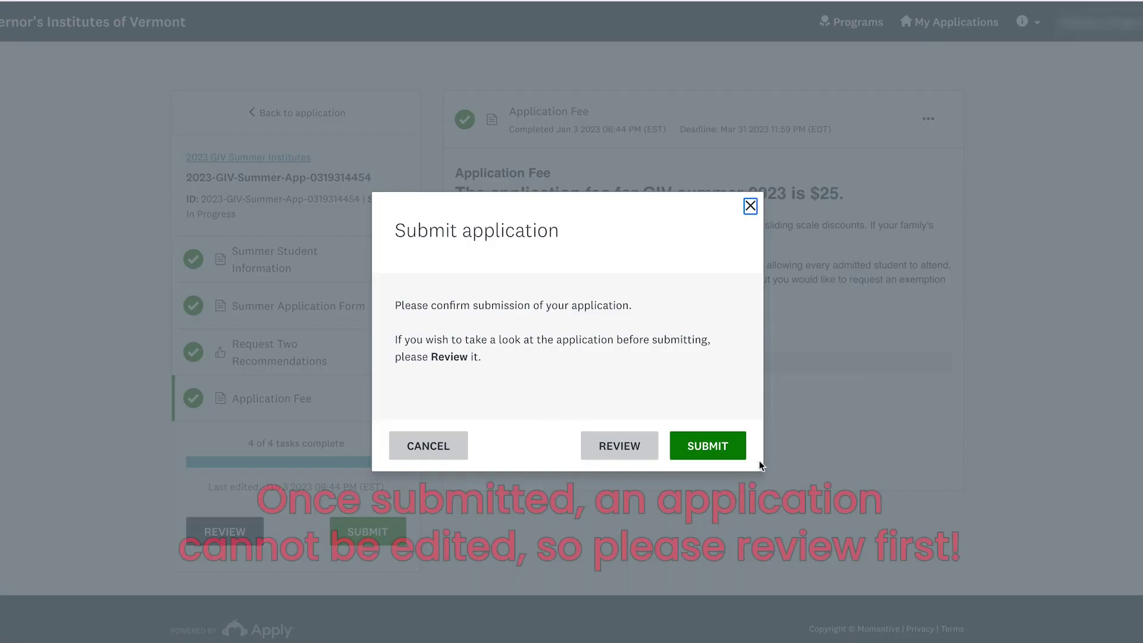
left_click(736, 447)
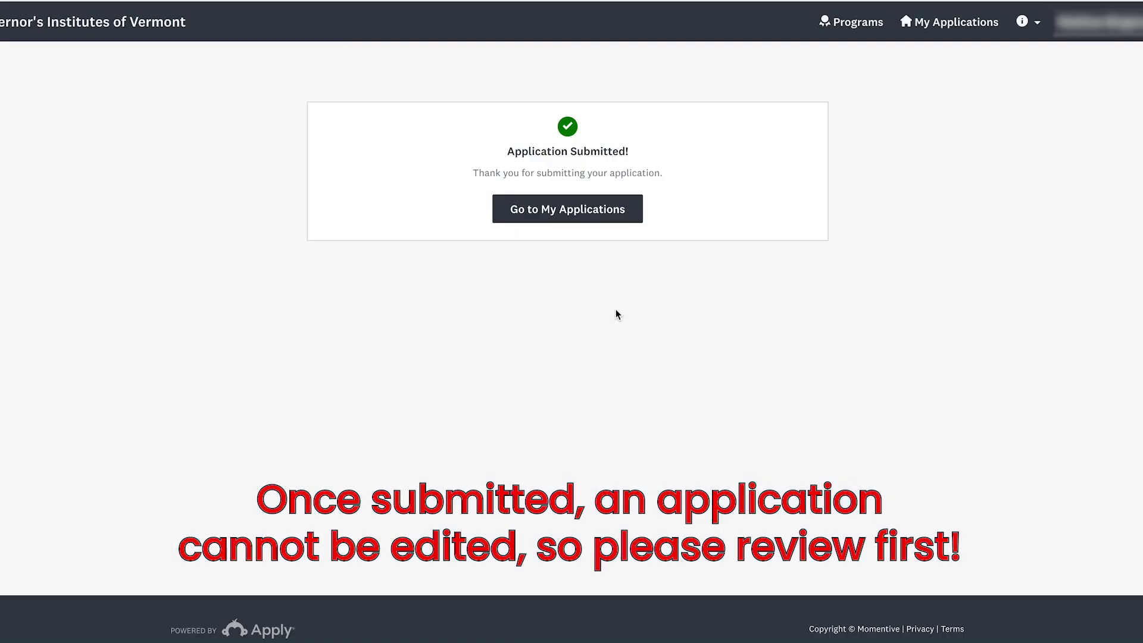